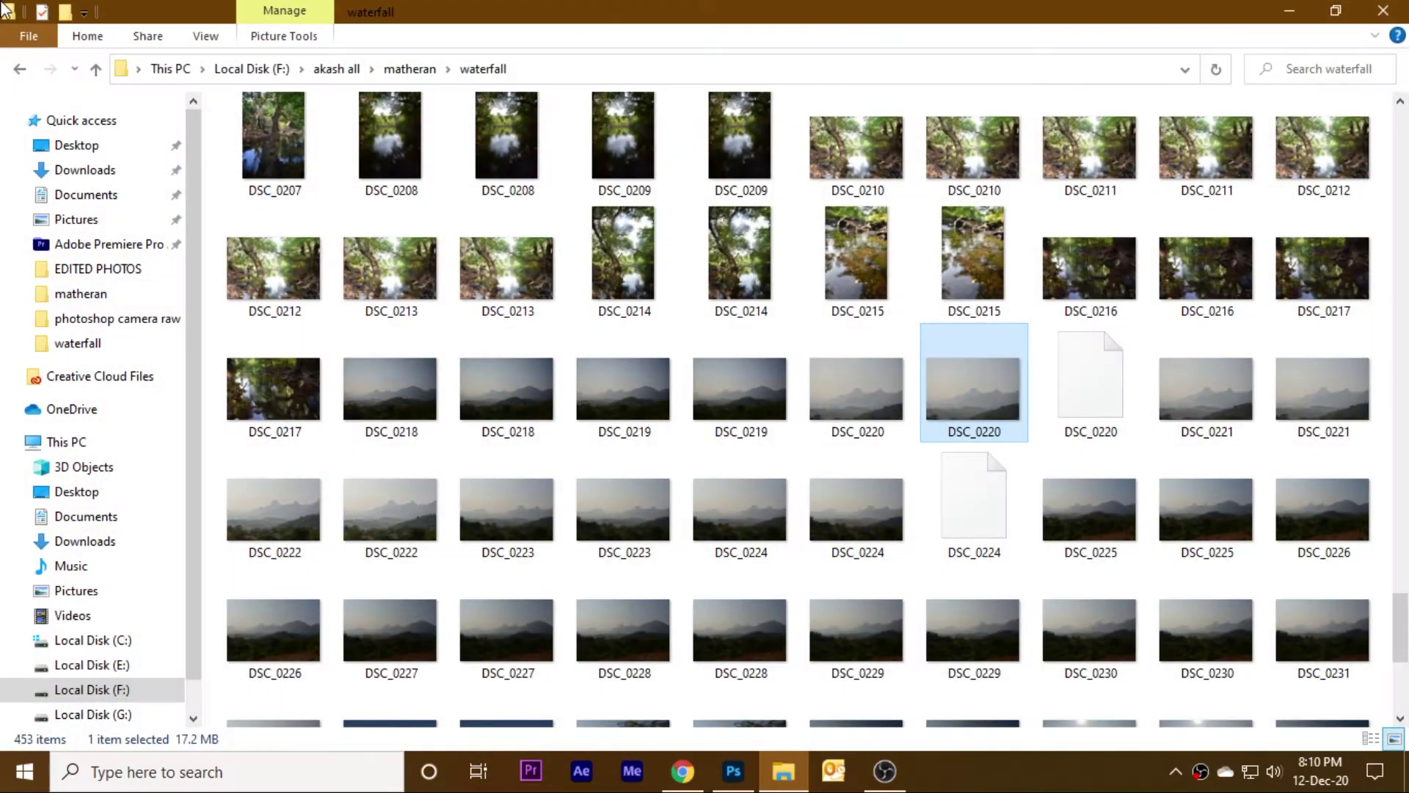
Preview DSC_0220 in Photos, then drag the file onto Photoshop's taskbar icon
double_click(967, 393)
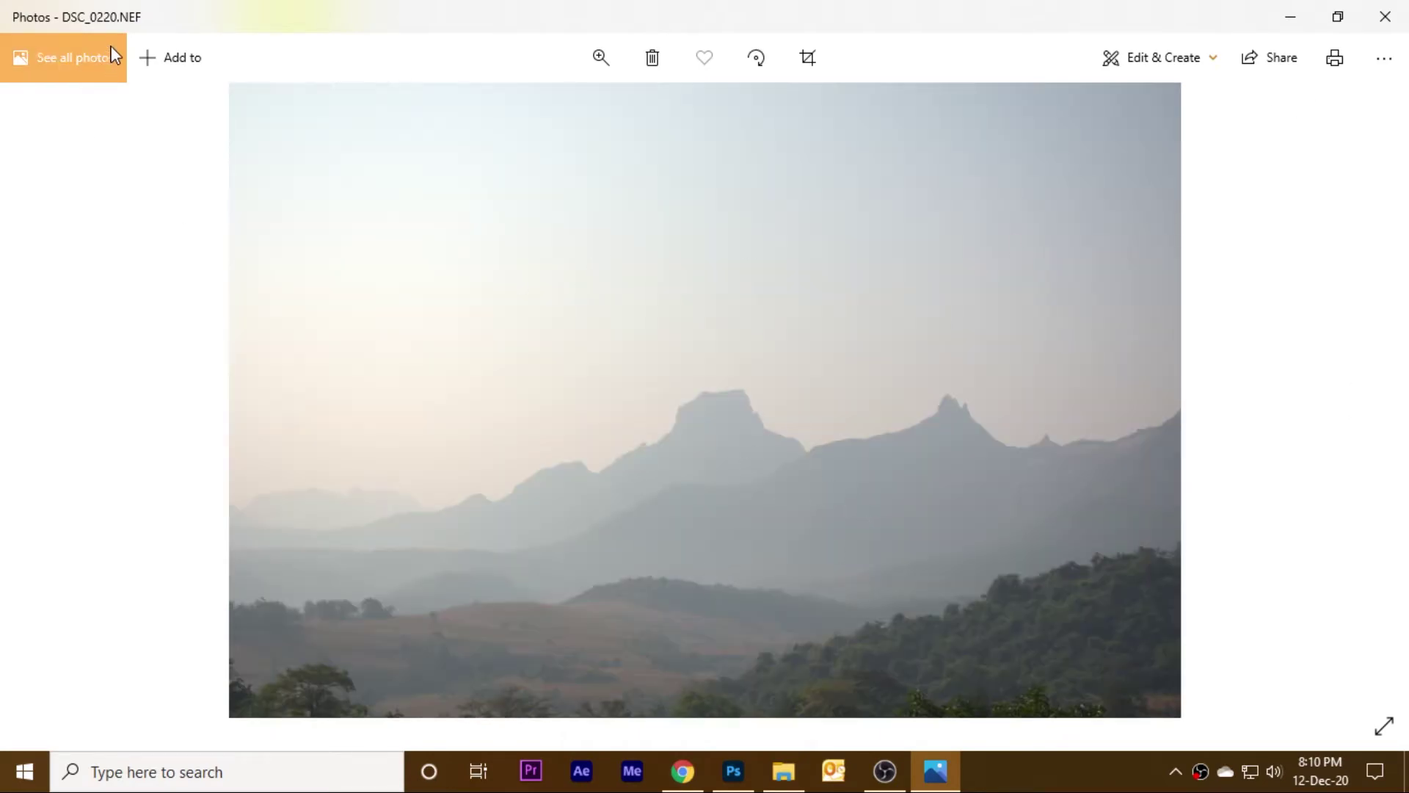
left_click(1406, 7)
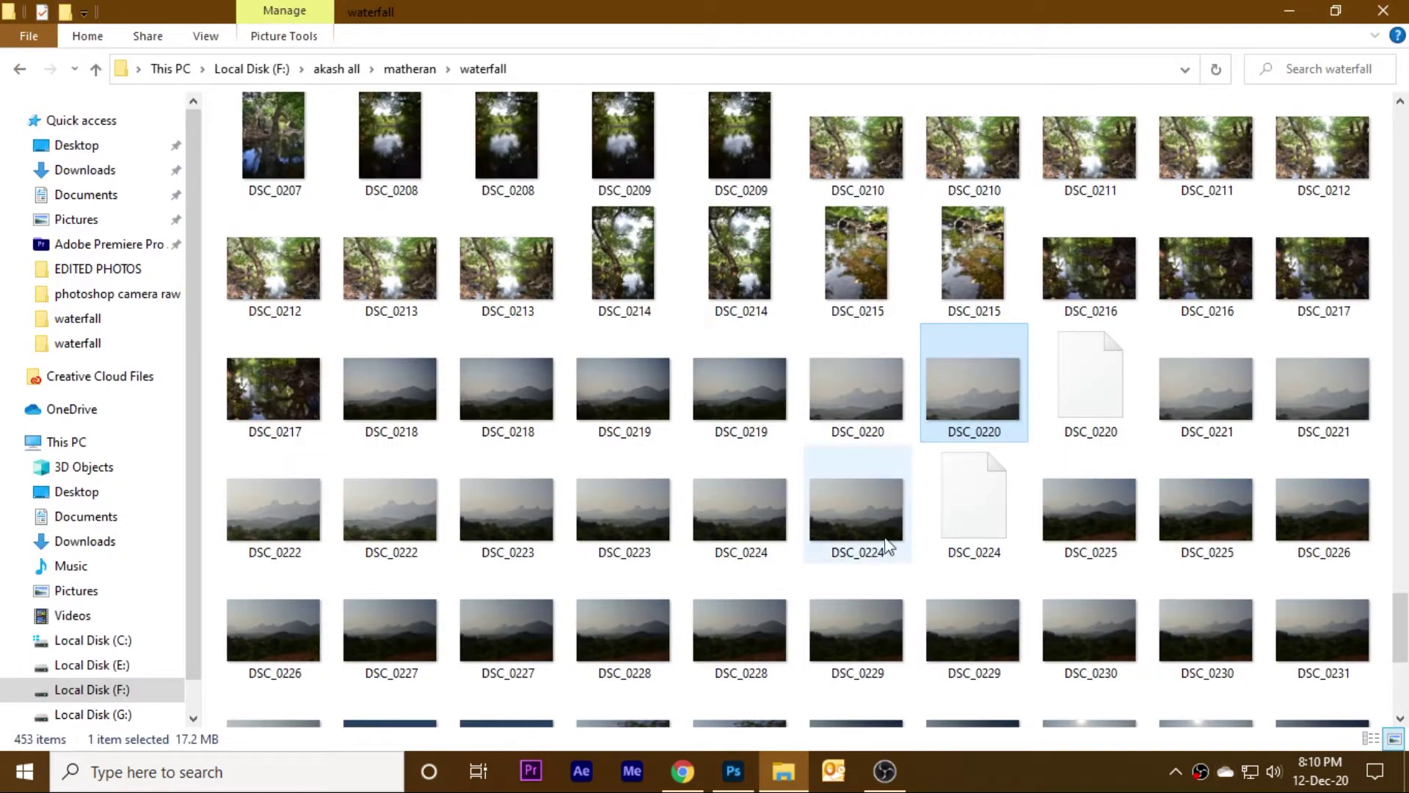
mouse_move(984, 384)
left_mouse_down()
mouse_move(834, 668)
mouse_move(738, 777)
left_mouse_up()
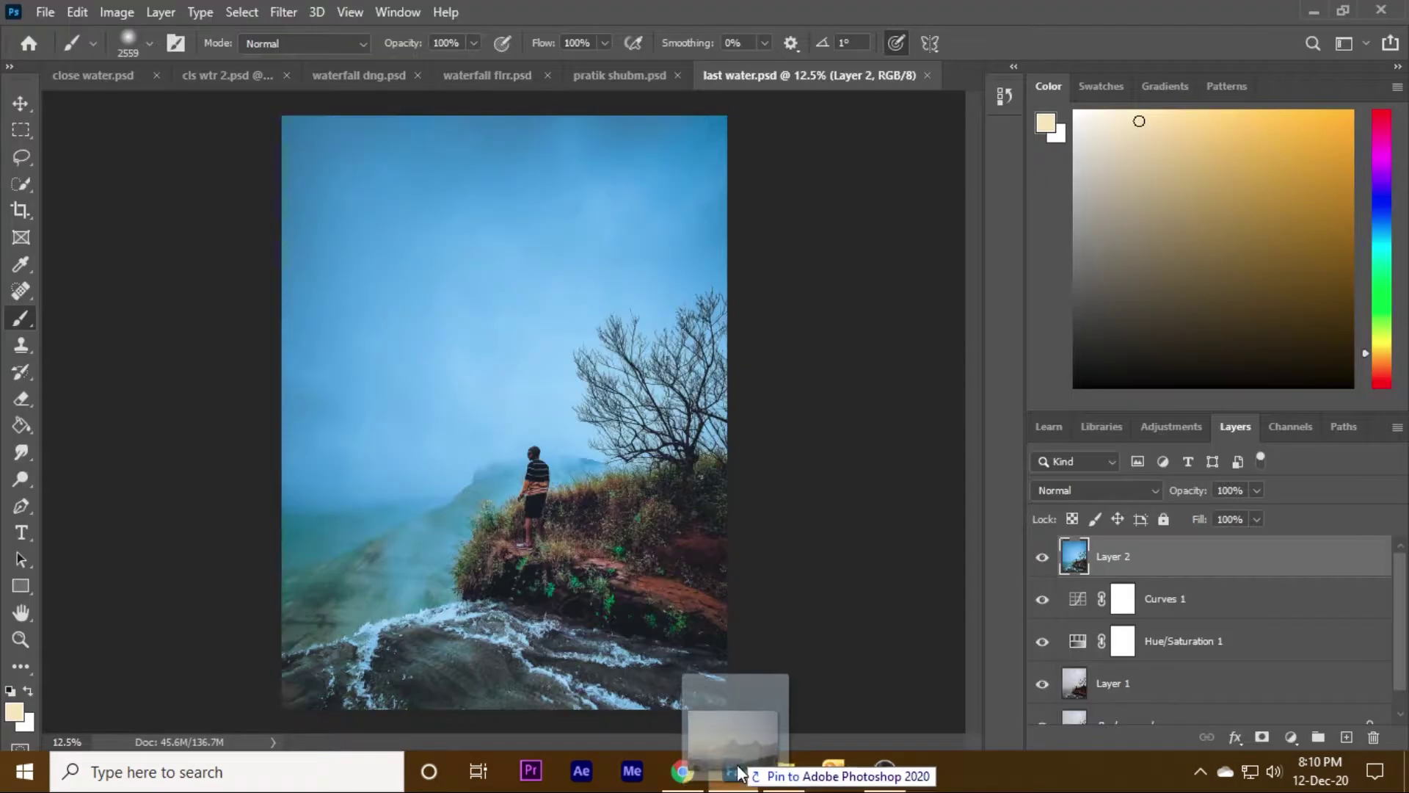
mouse_move(738, 777)
left_mouse_down()
mouse_move(967, 74)
mouse_move(997, 143)
left_mouse_up()
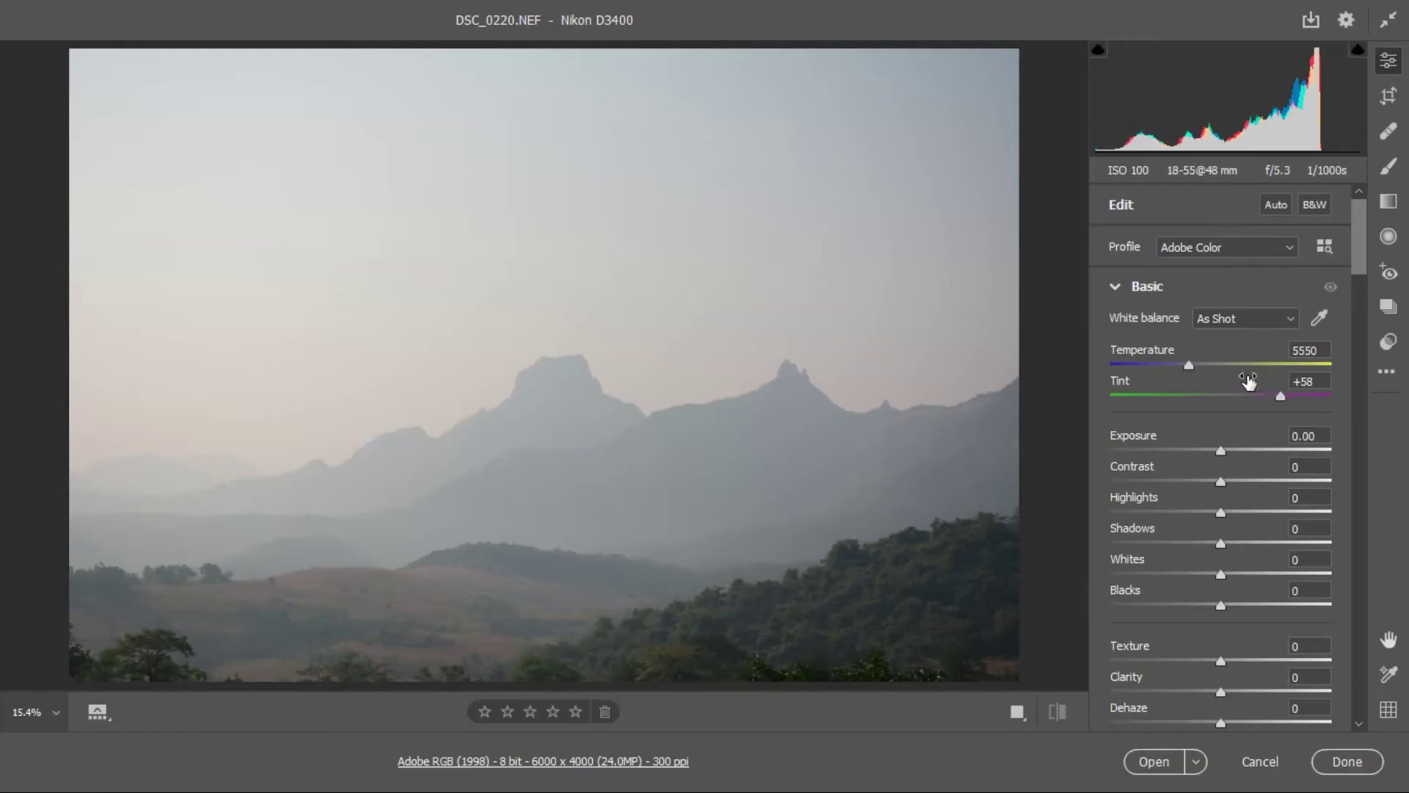
Set the Camera Raw white balance to Auto
left_click(1256, 320)
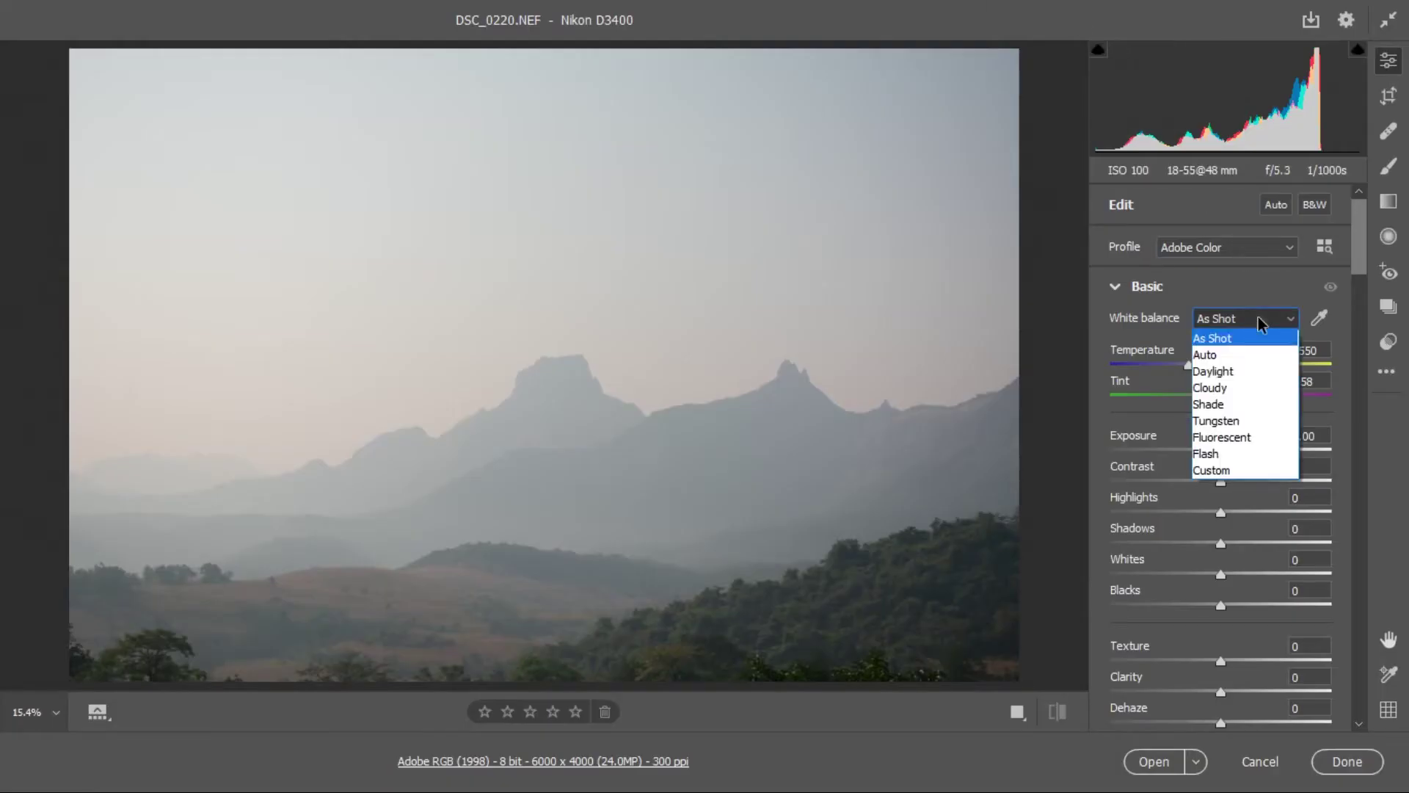
scroll(1248, 367, "down", 2)
scroll(1242, 319, "down", 3)
scroll(1243, 323, "down", 1)
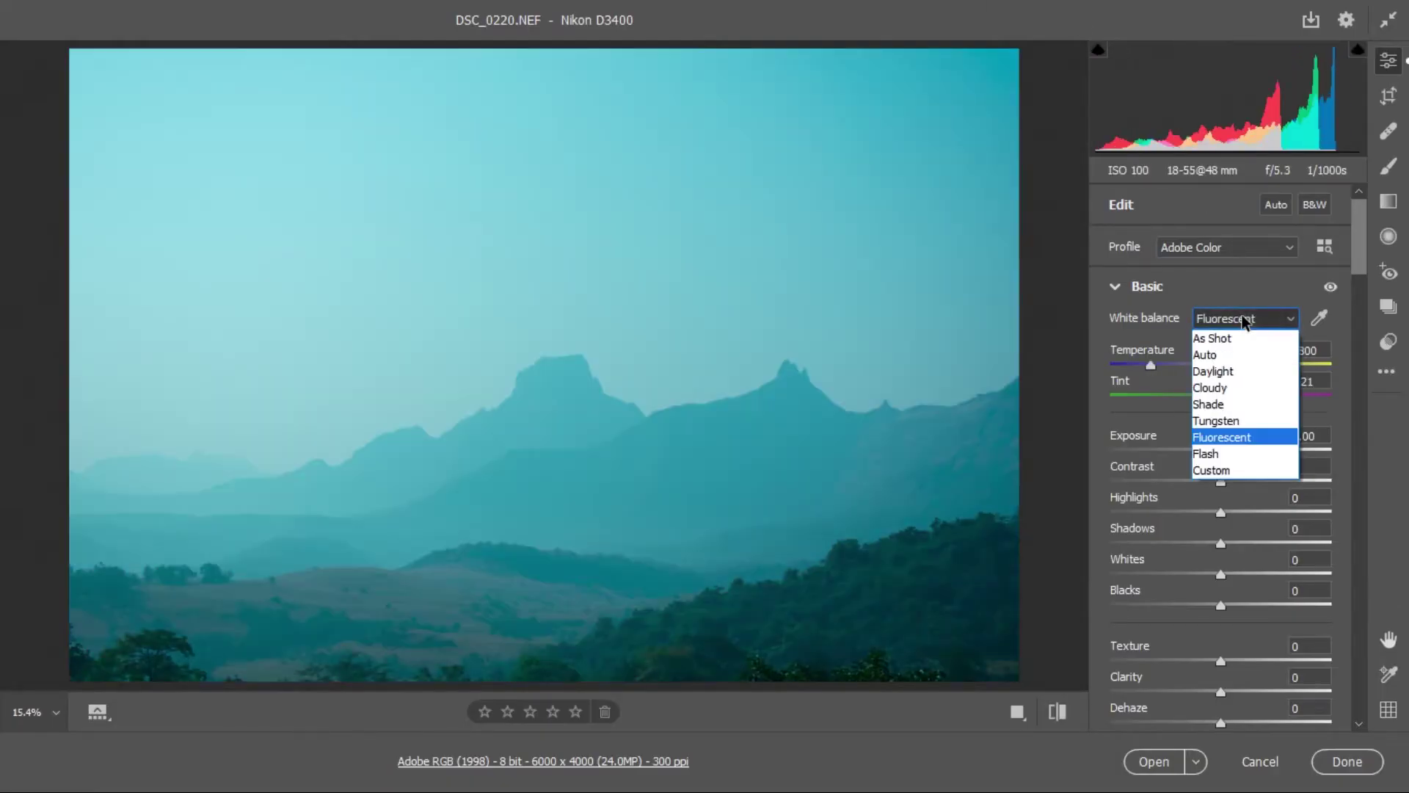
scroll(1238, 334, "down", 2)
scroll(1239, 334, "up", 8)
left_click(1240, 353)
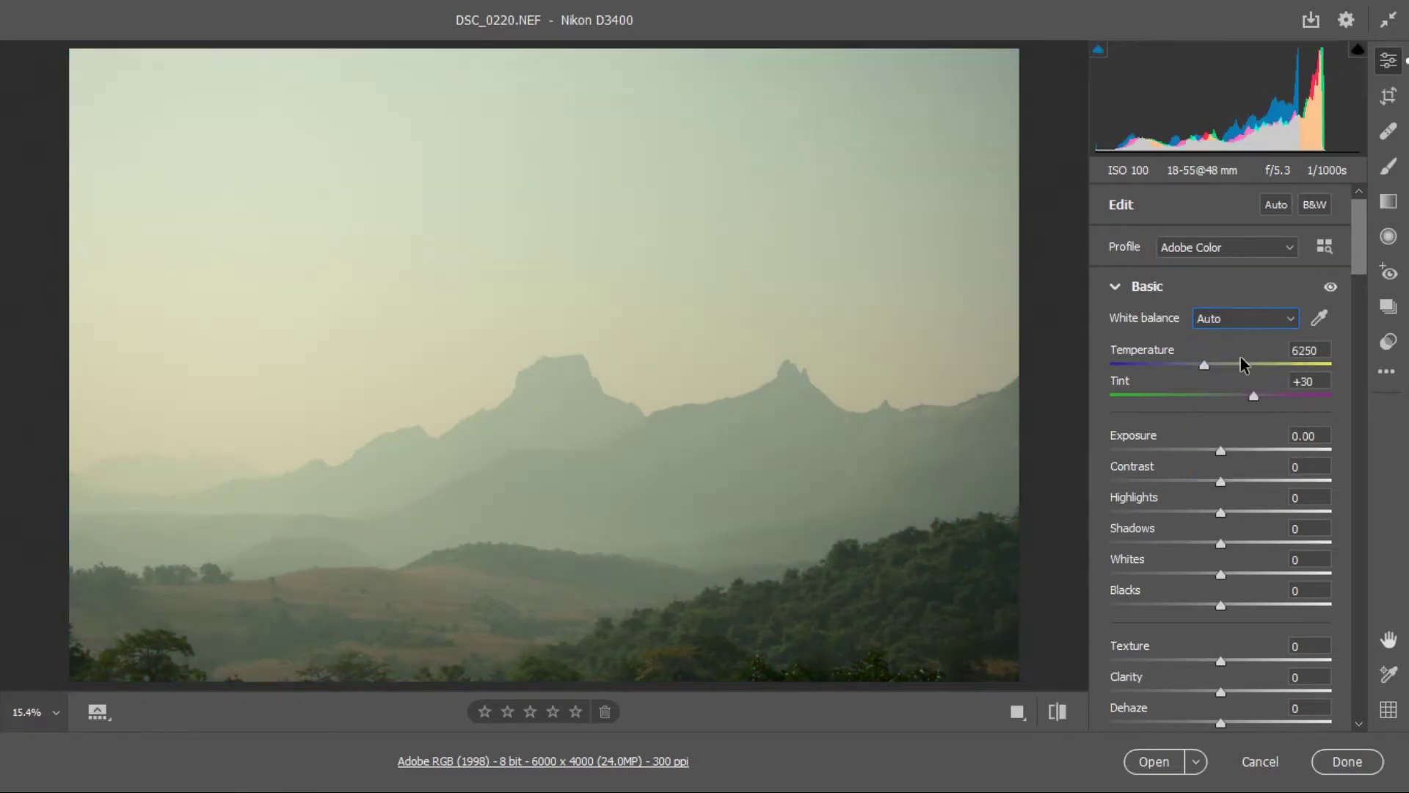
Raise contrast, exposure +0.30, Whites -8, Blacks -24, Texture +20, Clarity +19, Dehaze +2
mouse_move(1221, 481)
left_mouse_down()
mouse_move(1248, 481)
mouse_move(1227, 450)
left_mouse_up()
mouse_move(1221, 512)
left_mouse_down()
mouse_move(1240, 512)
mouse_move(1226, 547)
mouse_move(1260, 543)
mouse_move(1240, 578)
mouse_move(1194, 575)
mouse_move(1233, 608)
mouse_move(1194, 607)
left_mouse_up()
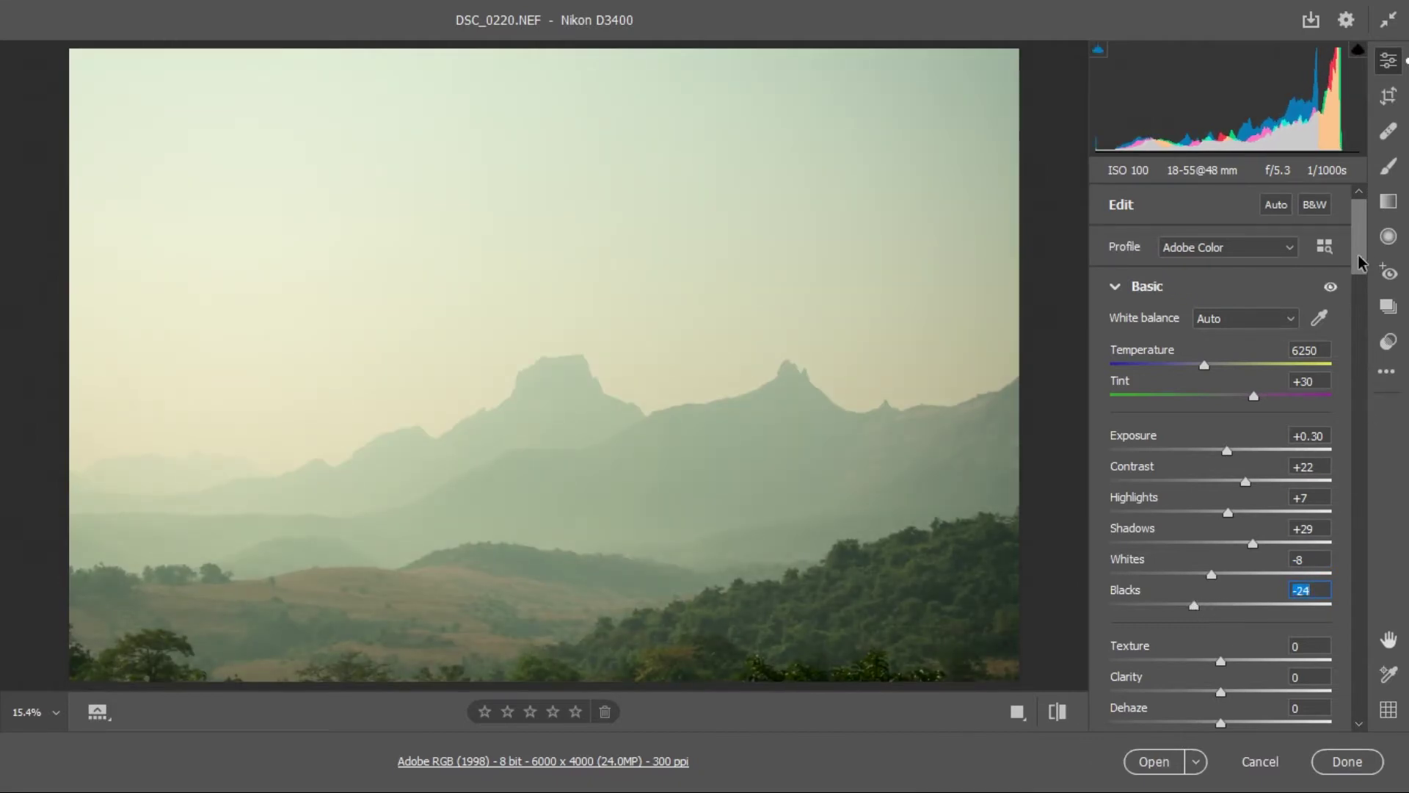
left_click_drag(1356, 271, 1361, 301)
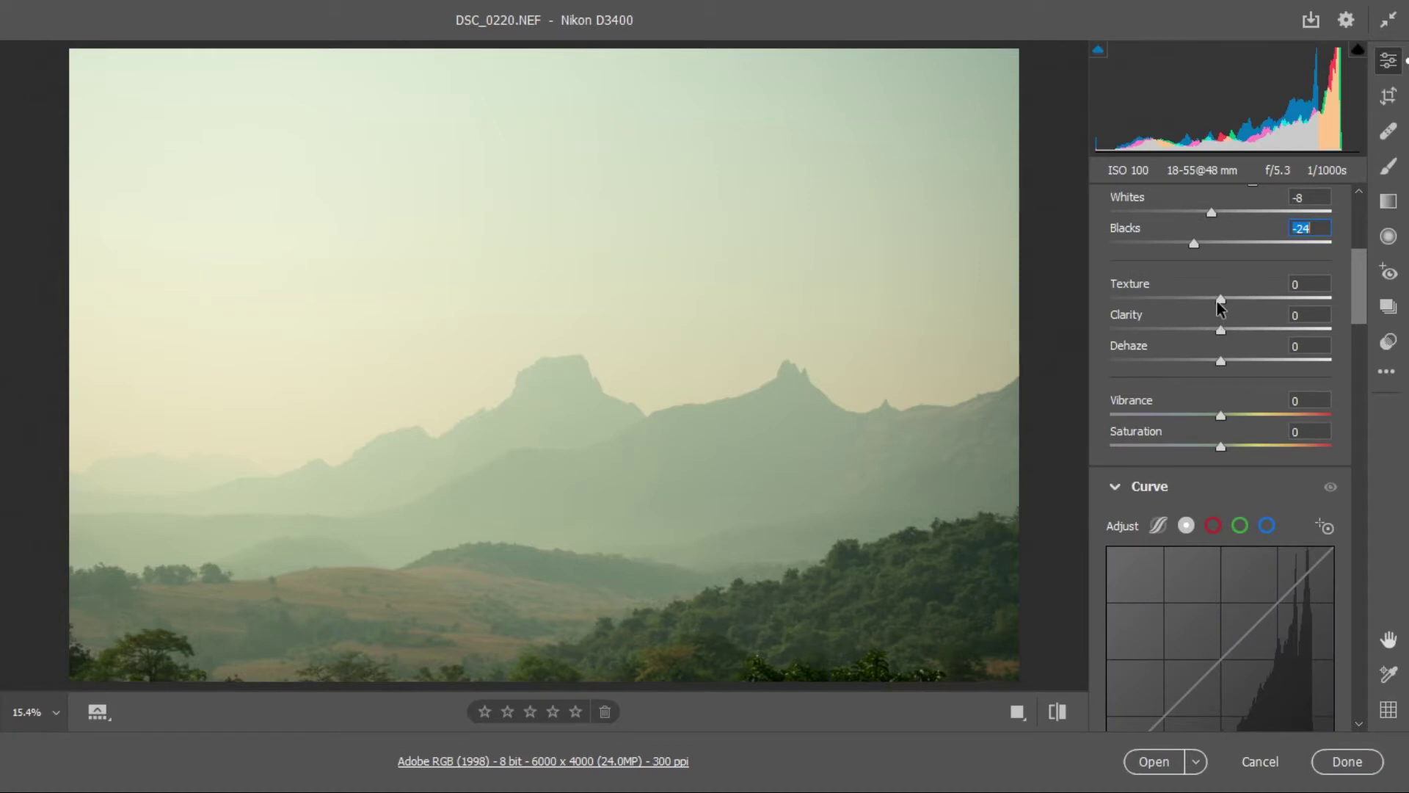
left_click_drag(1220, 299, 1230, 328)
left_click_drag(1230, 330, 1242, 300)
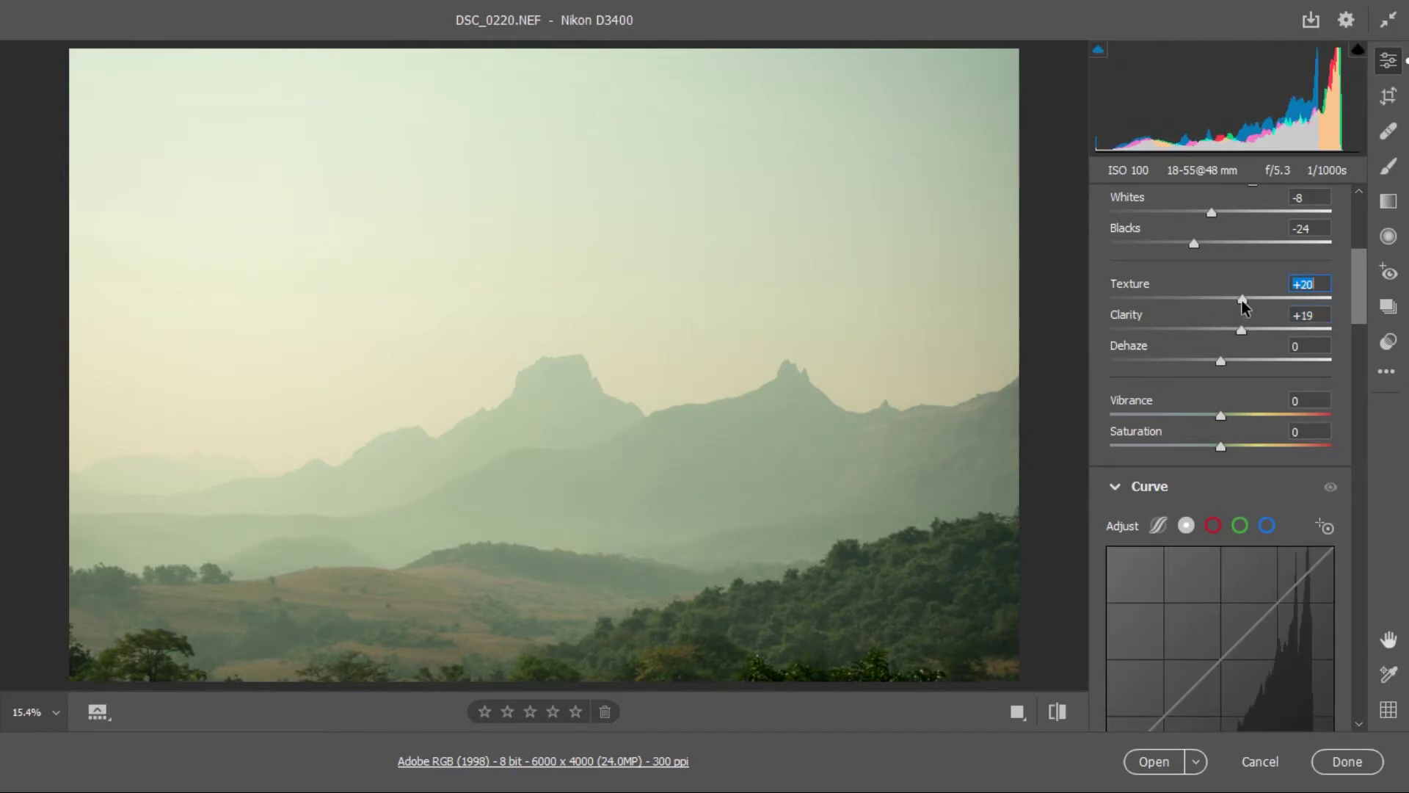
left_click_drag(1222, 361, 1224, 361)
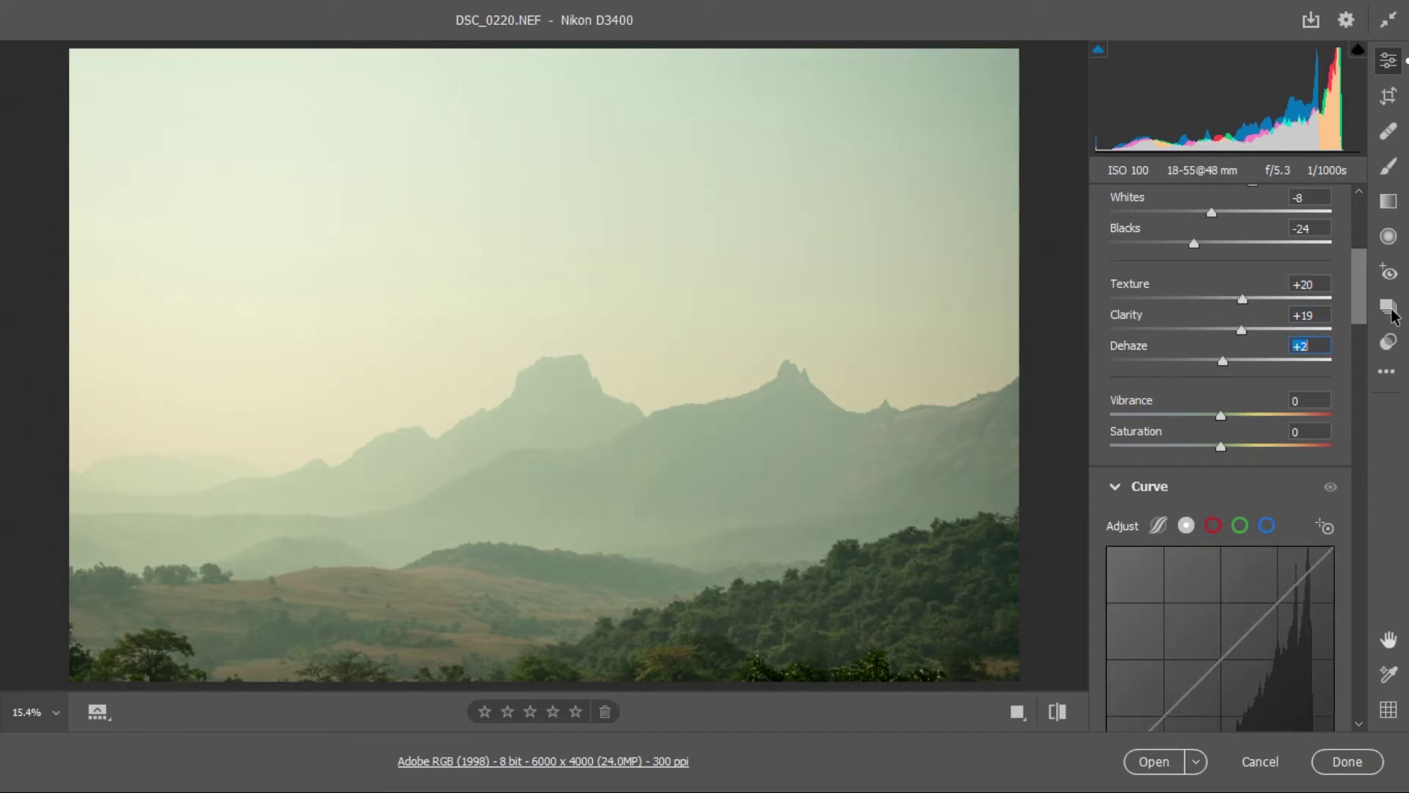
left_click_drag(1362, 297, 1362, 336)
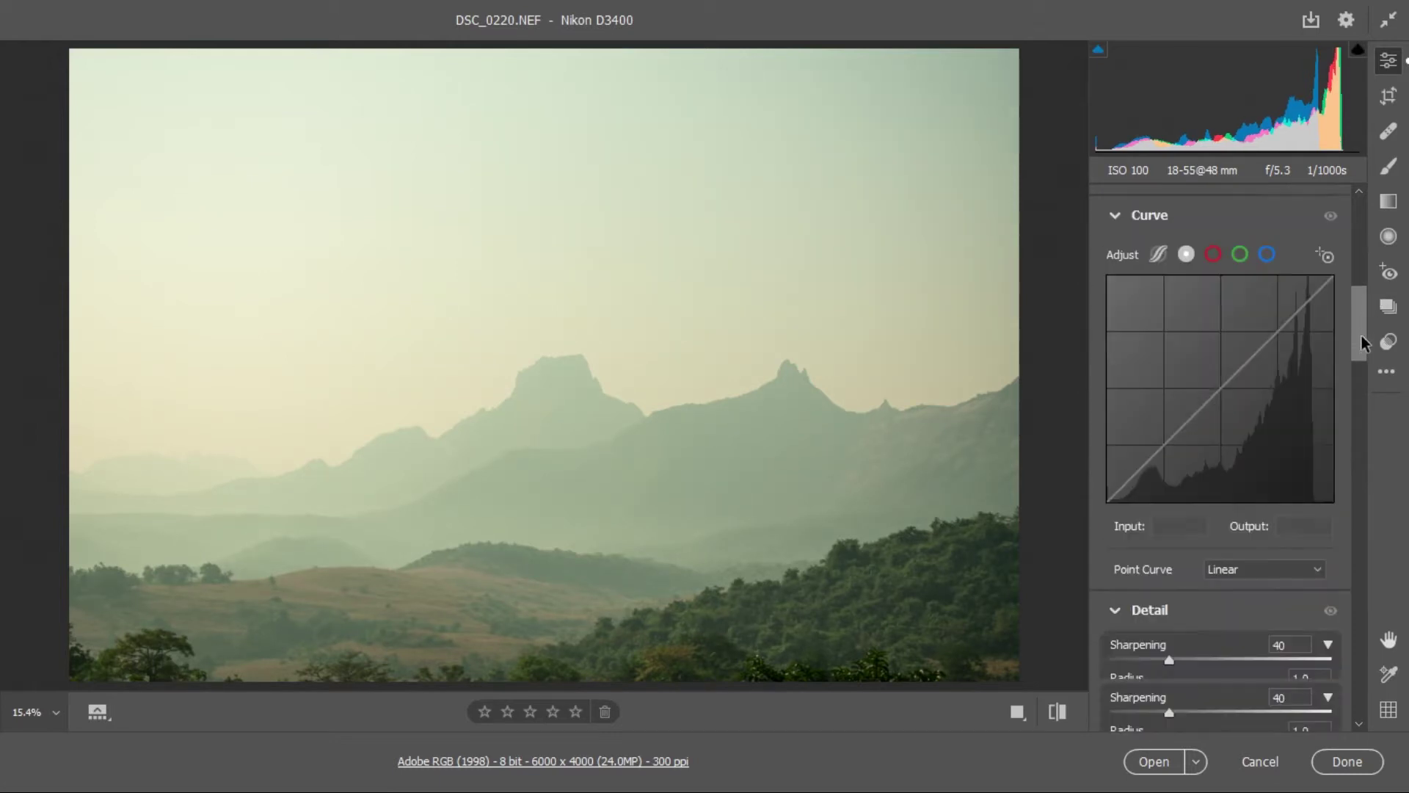
Bend the blue-channel point curve down with points near 70/57, 138/117 and 217/191
left_click(1267, 247)
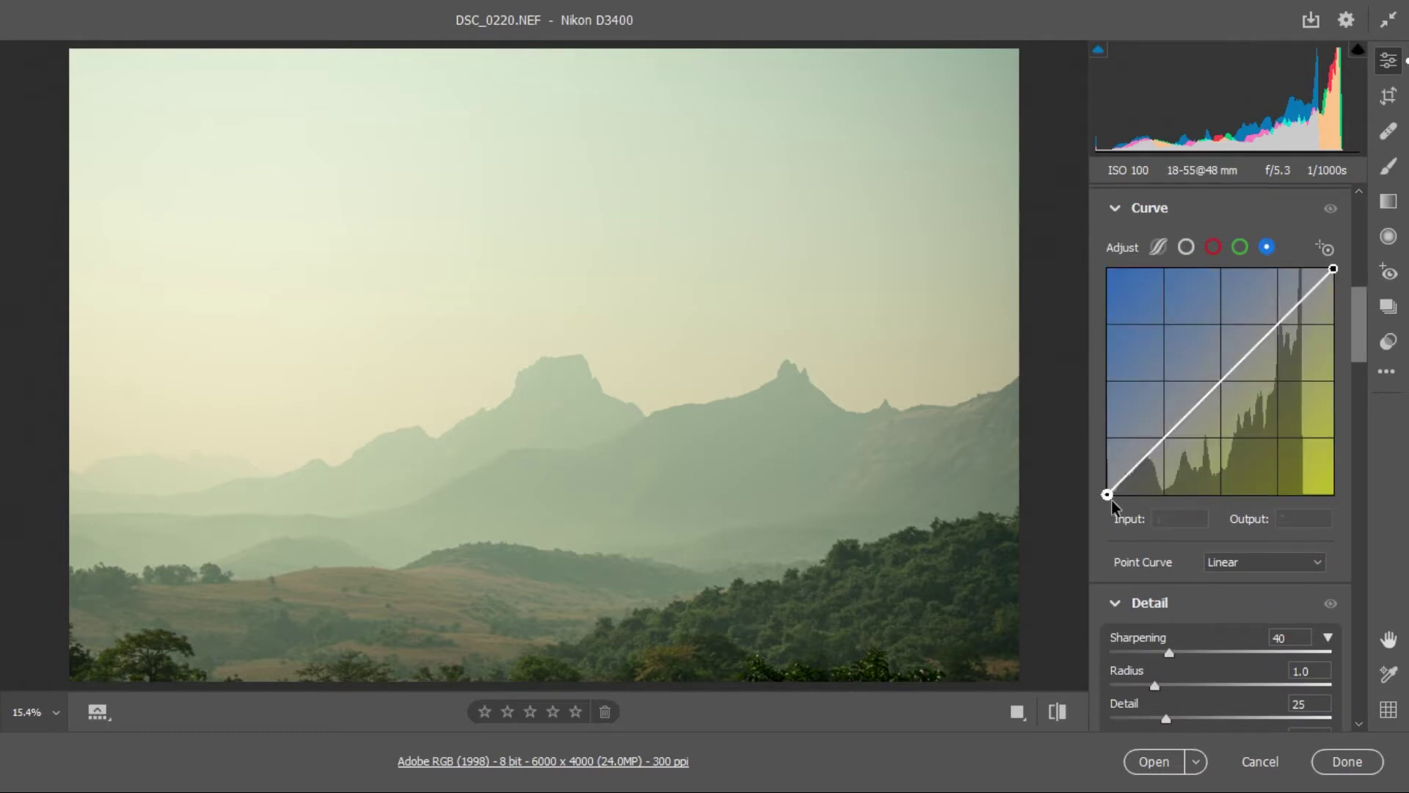
left_click_drag(1111, 501, 1120, 494)
left_click_drag(1166, 441, 1174, 441)
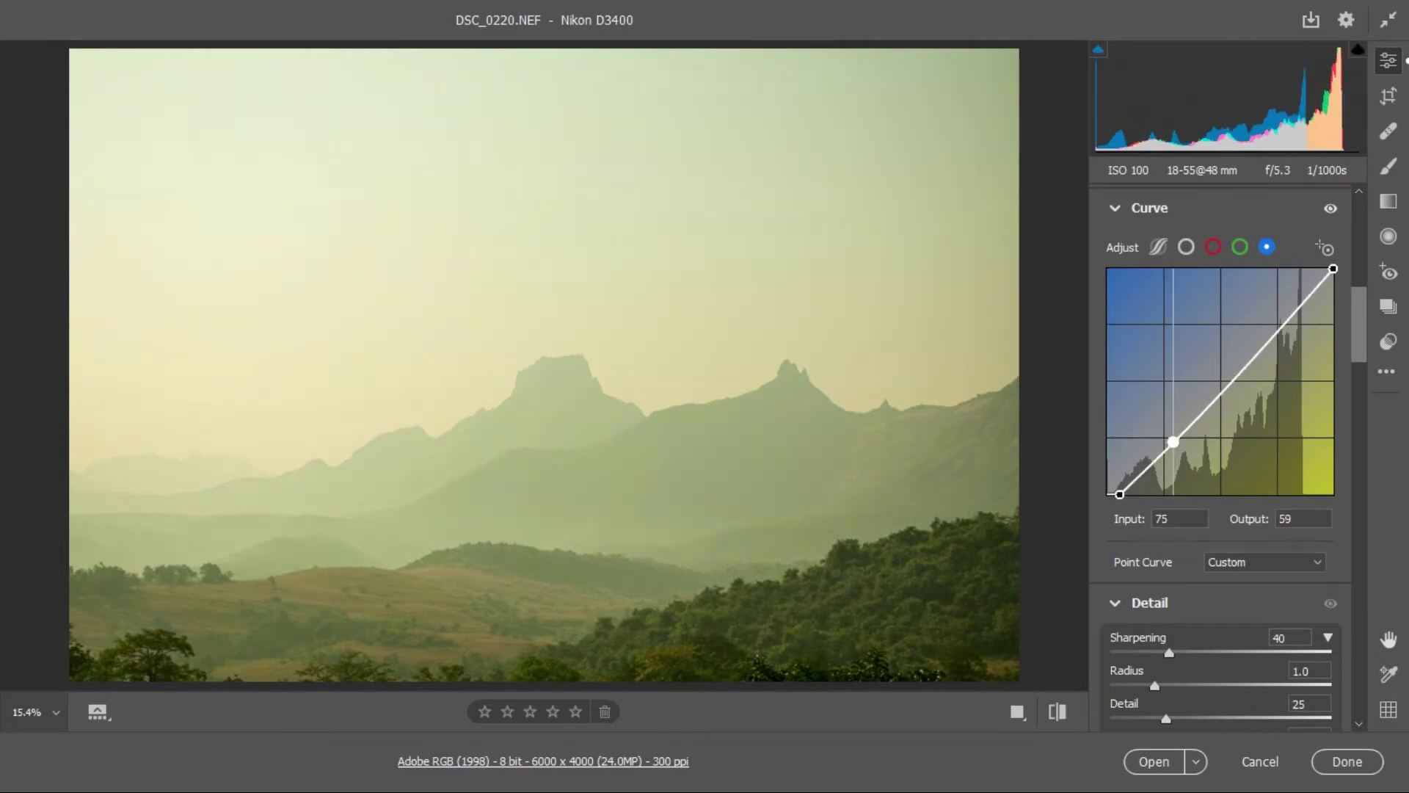
left_click_drag(1226, 382, 1230, 391)
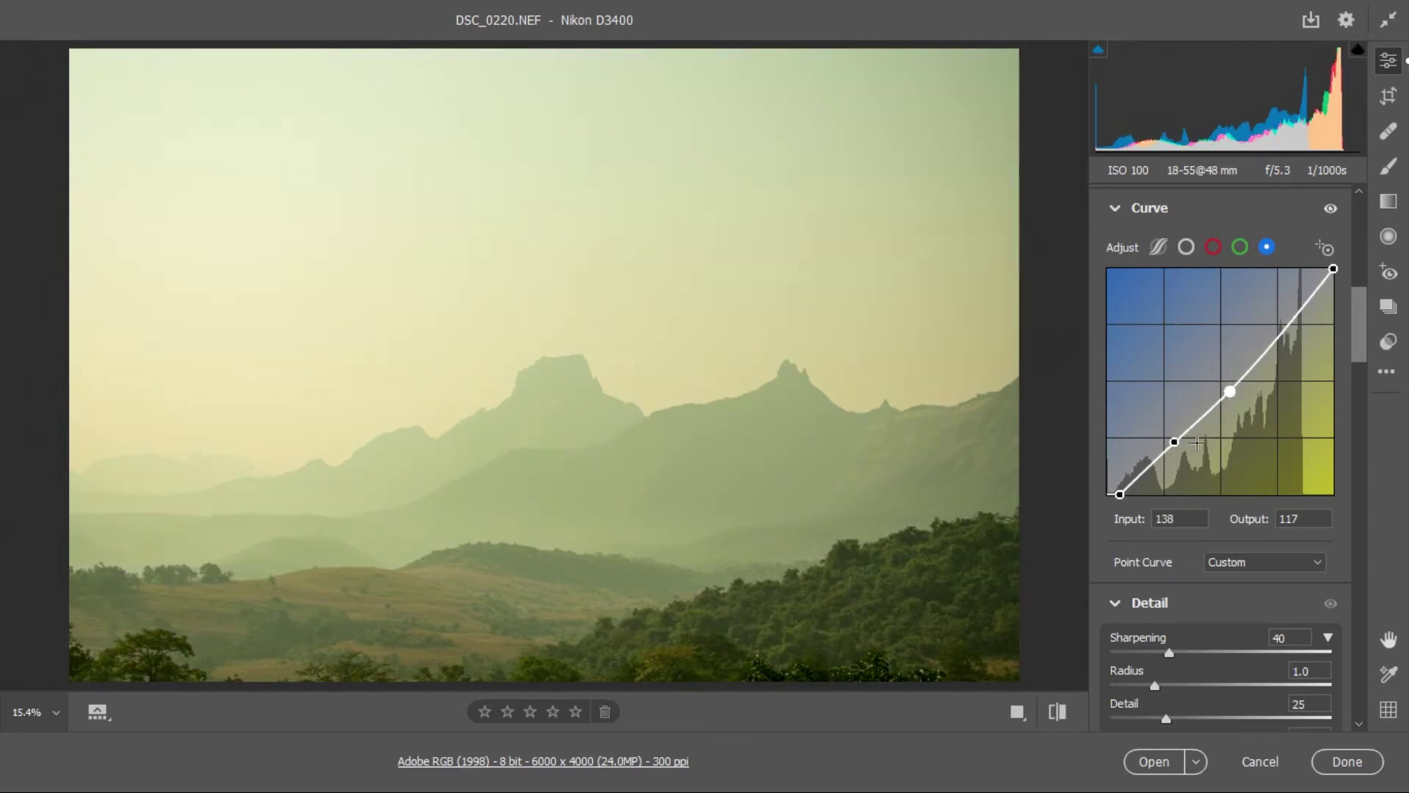
left_click_drag(1174, 441, 1180, 449)
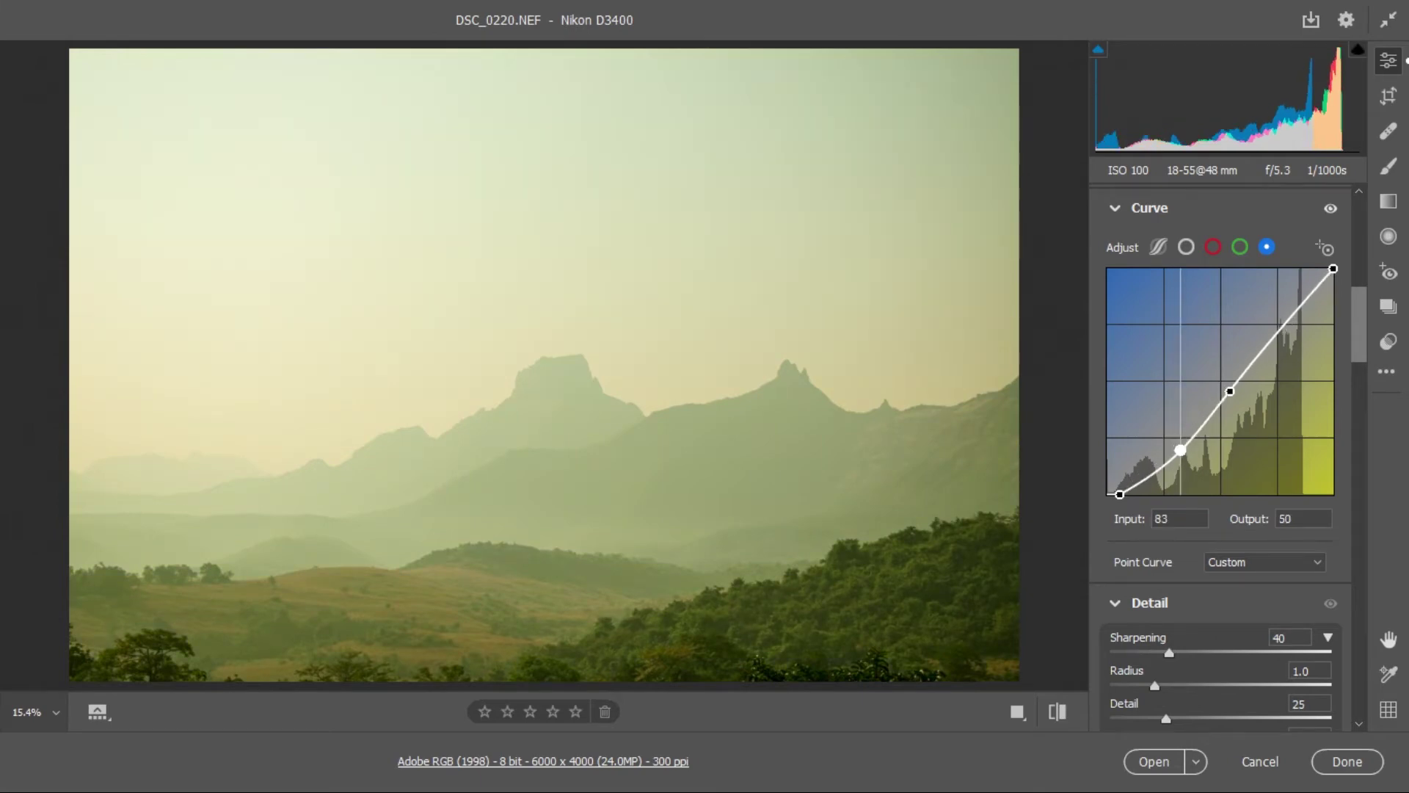
left_click_drag(1180, 449, 1169, 444)
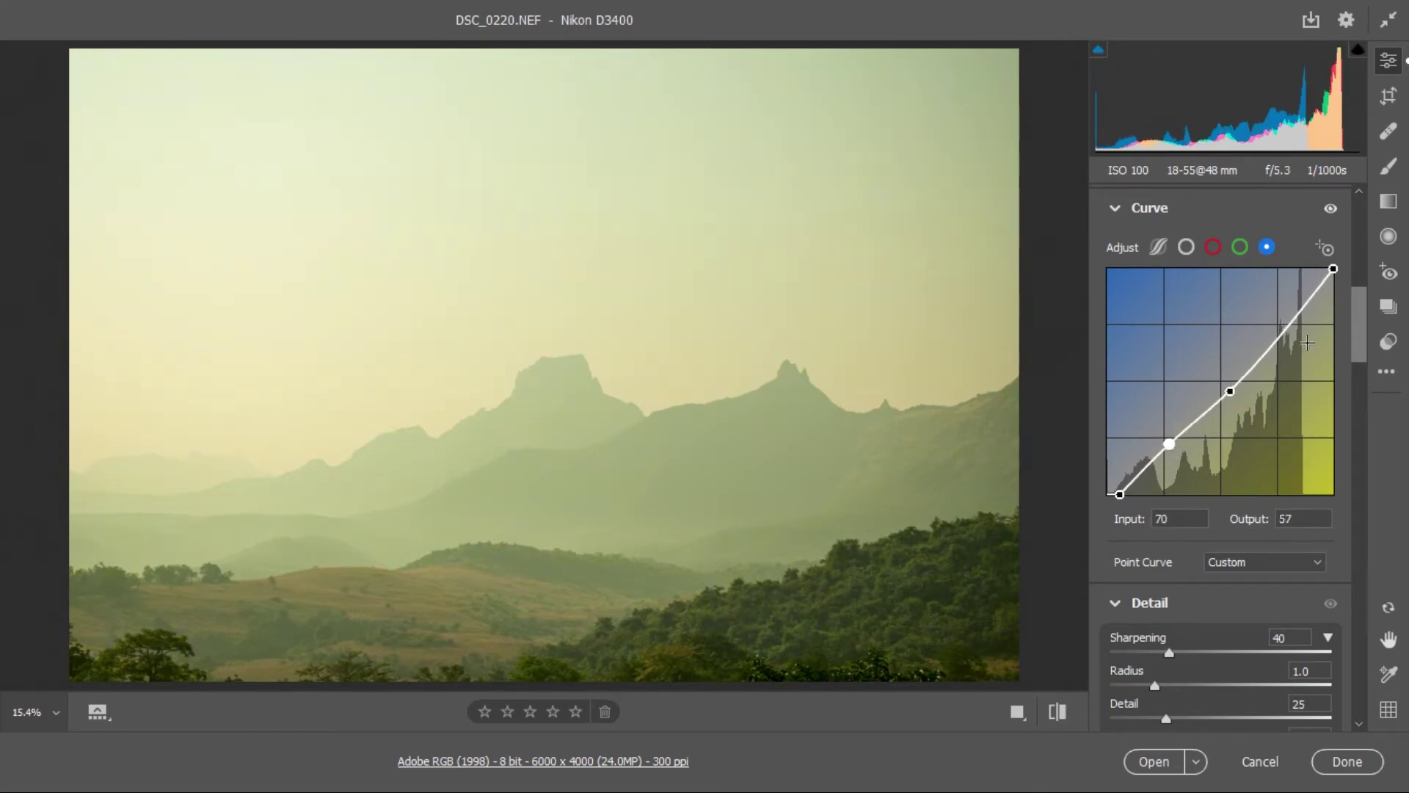
left_click_drag(1288, 330, 1298, 324)
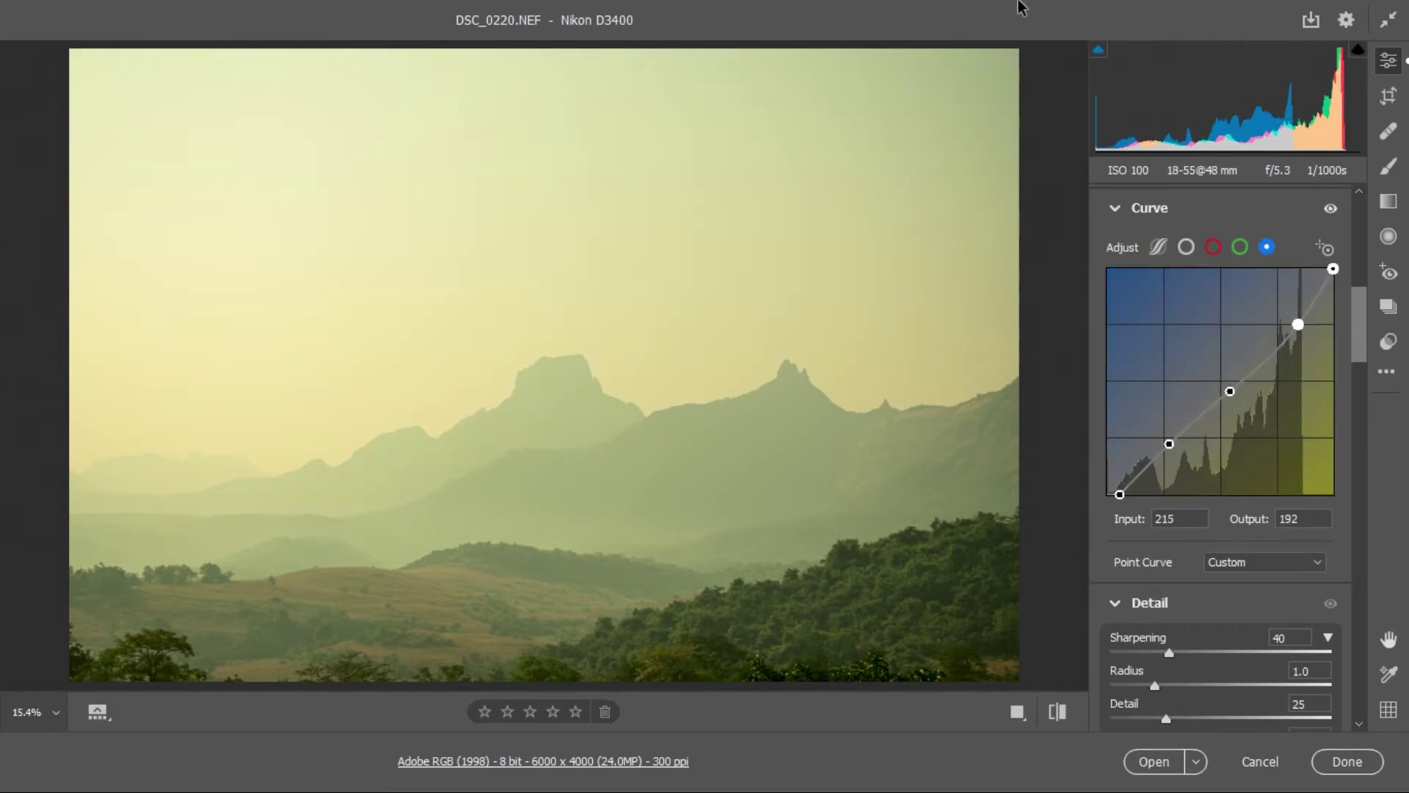
left_click_drag(1298, 324, 1299, 325)
scroll(1365, 339, "down", 2)
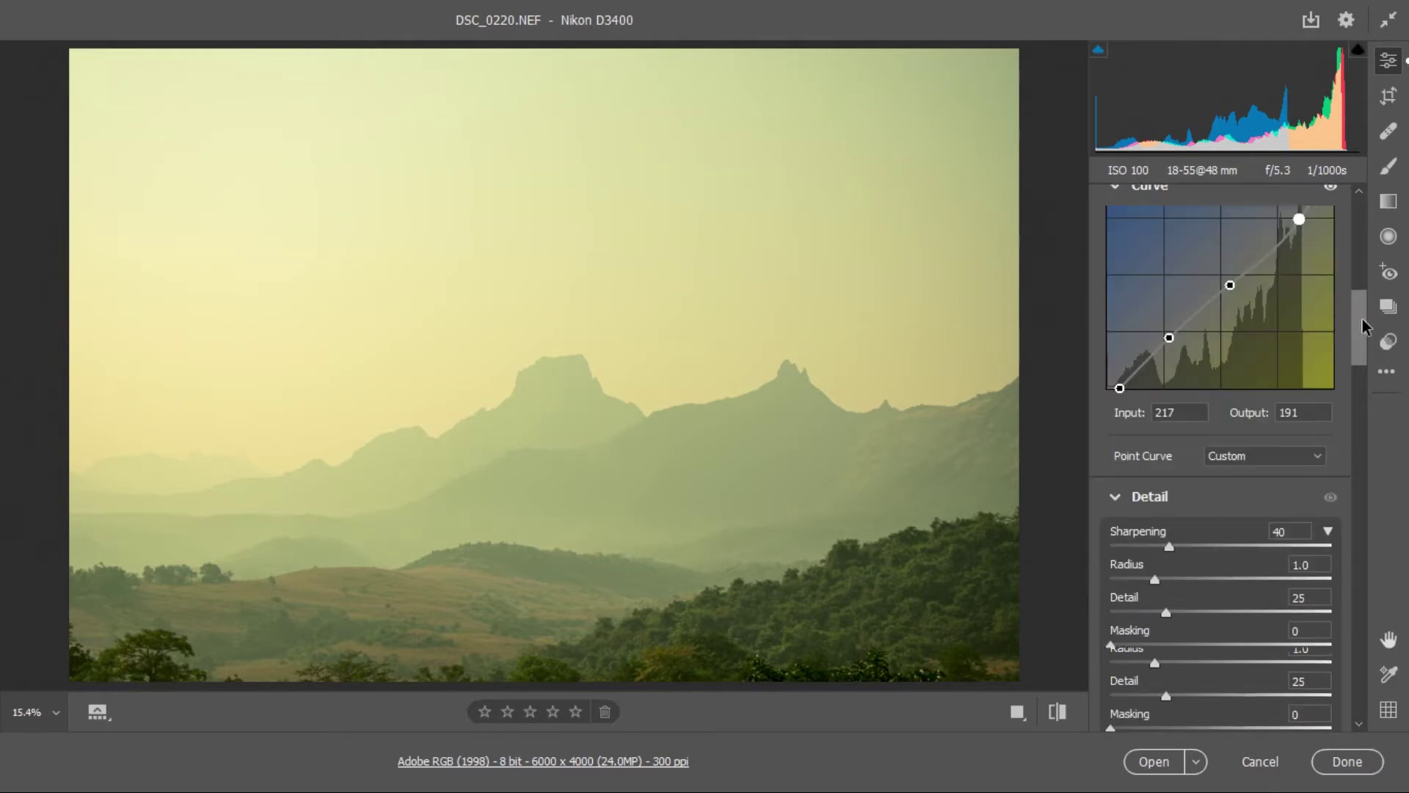
Set sharpening to 43 with radius 1.8 and detail 84
scroll(1365, 339, "down", 2)
mouse_move(1168, 364)
left_mouse_down()
mouse_move(1182, 397)
mouse_move(1238, 431)
left_mouse_up()
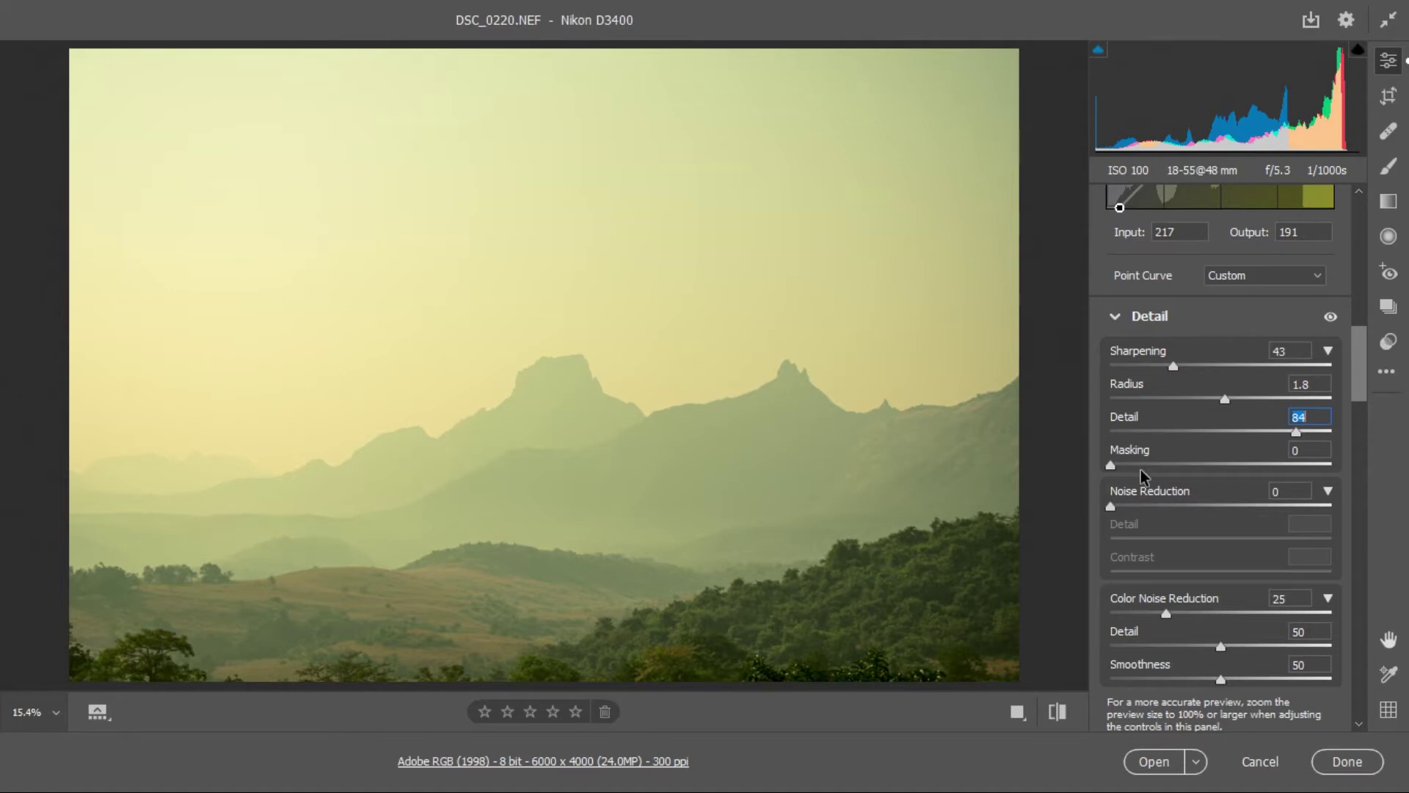
left_click_drag(1366, 392, 1381, 469)
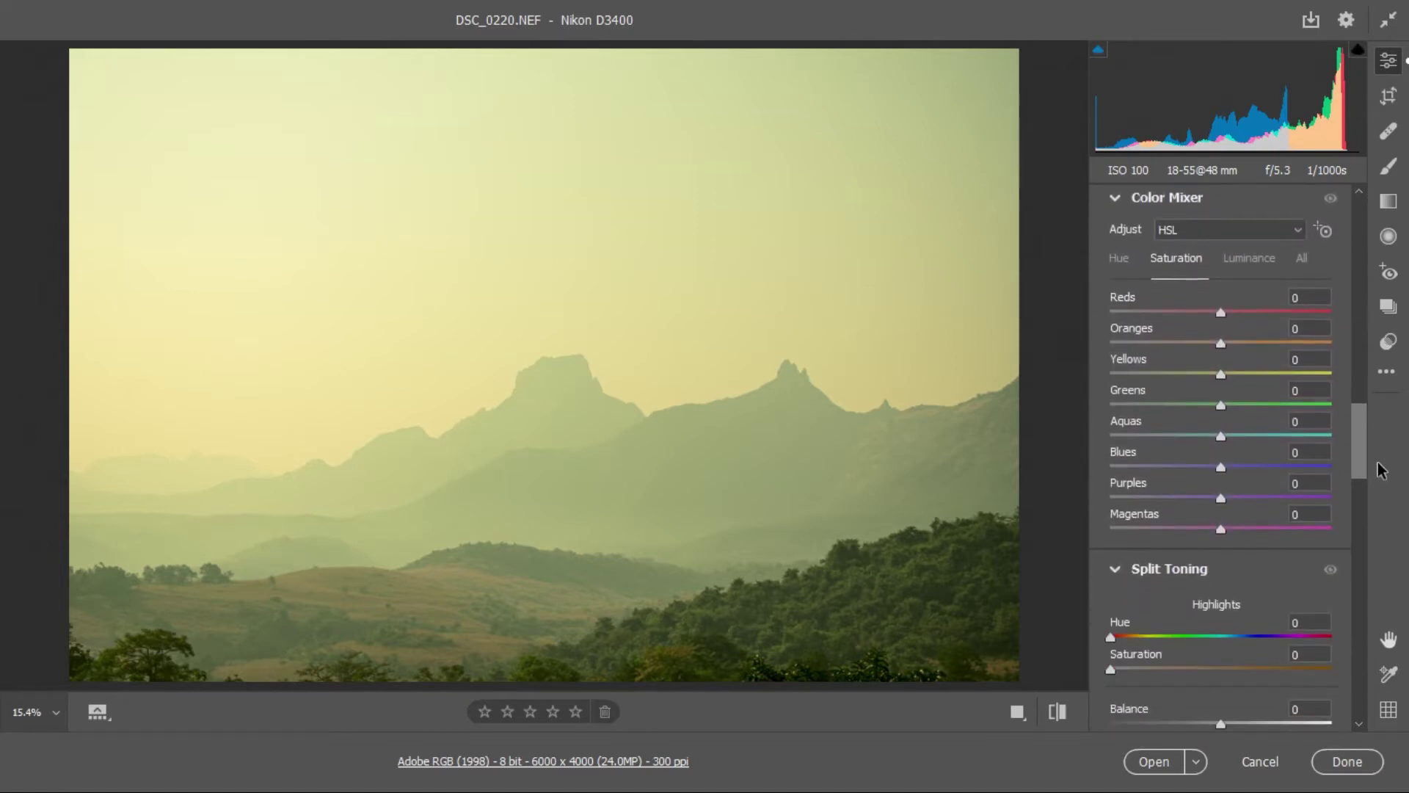
Set Oranges saturation to +24 and reset Yellows saturation to 0
left_click_drag(1220, 342, 1330, 343)
type("24")
key("Return")
left_click_drag(1220, 375, 1217, 374)
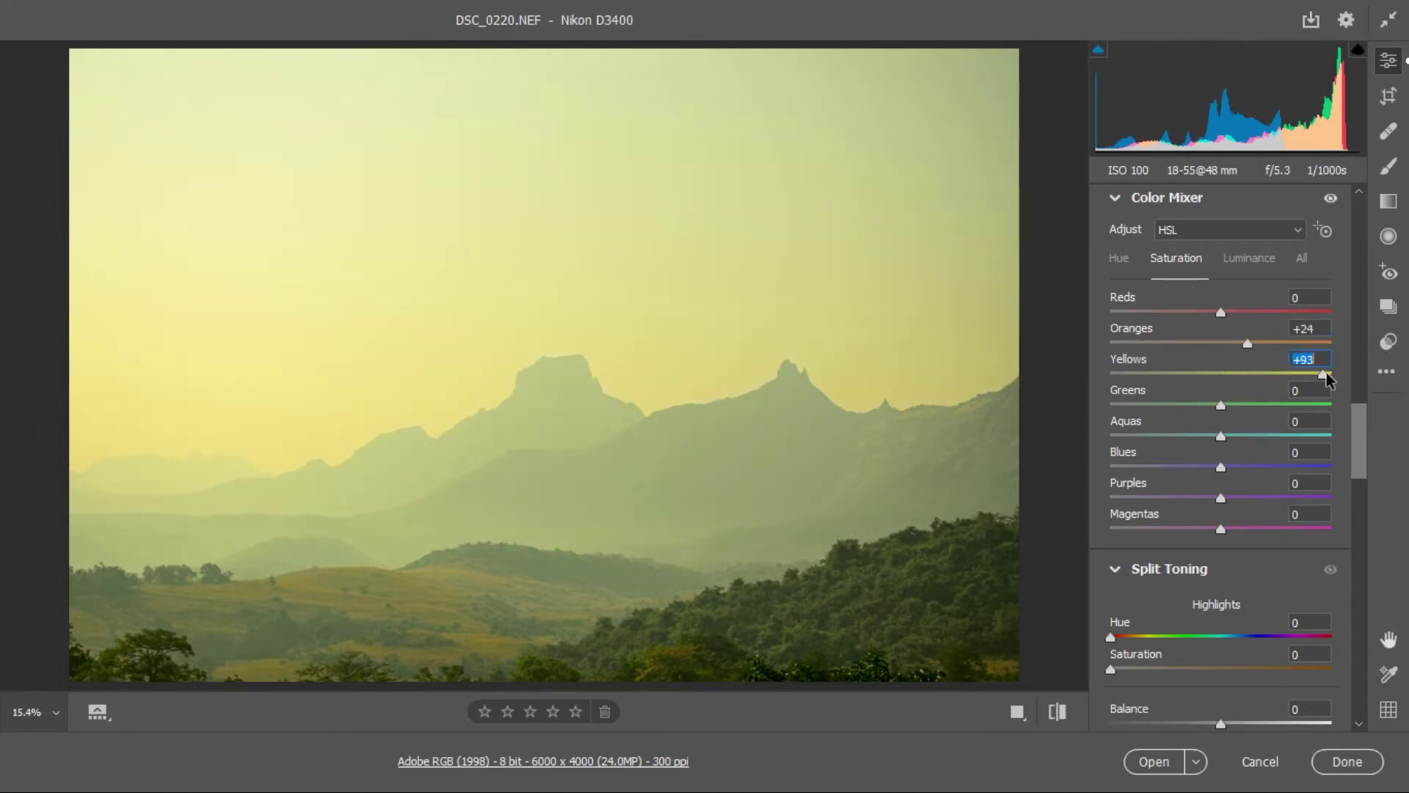
double_click(1219, 371)
left_click_drag(1353, 418, 1357, 449)
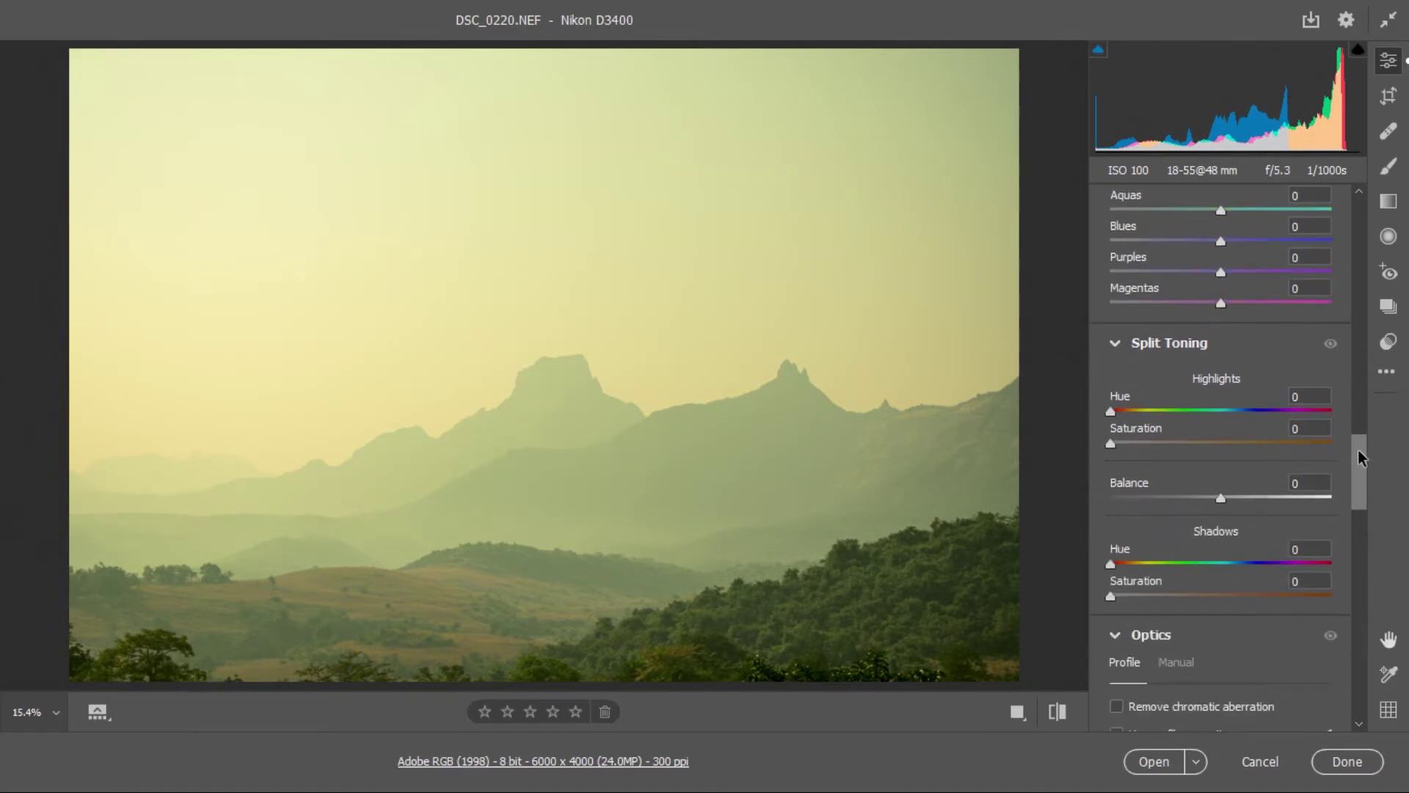
Tint highlights hue 29, saturation 48; enable chromatic aberration removal and profile corrections
mouse_move(1129, 410)
left_mouse_down()
mouse_move(1143, 442)
mouse_move(1177, 442)
mouse_move(1126, 411)
mouse_move(1215, 453)
left_mouse_up()
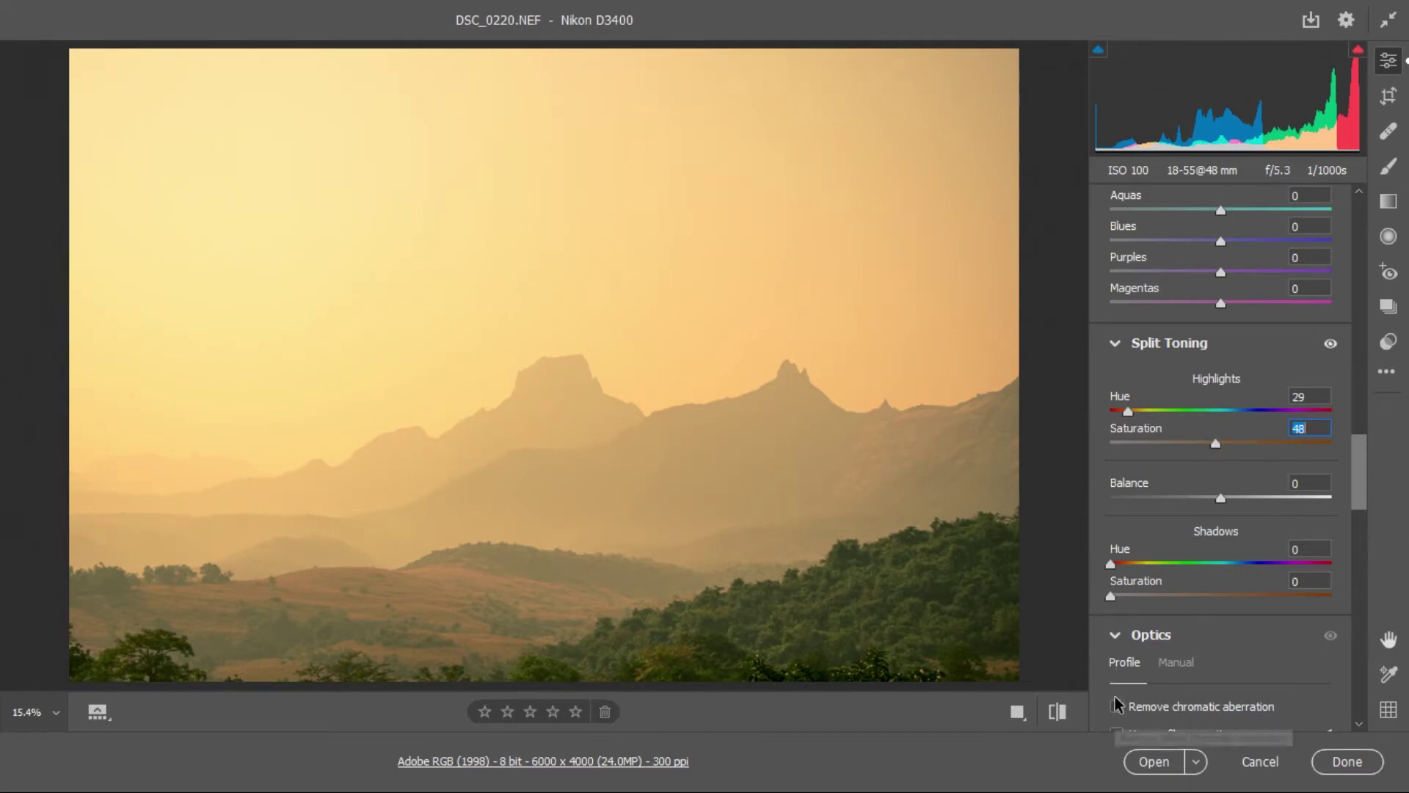
left_click_drag(1359, 488, 1365, 514)
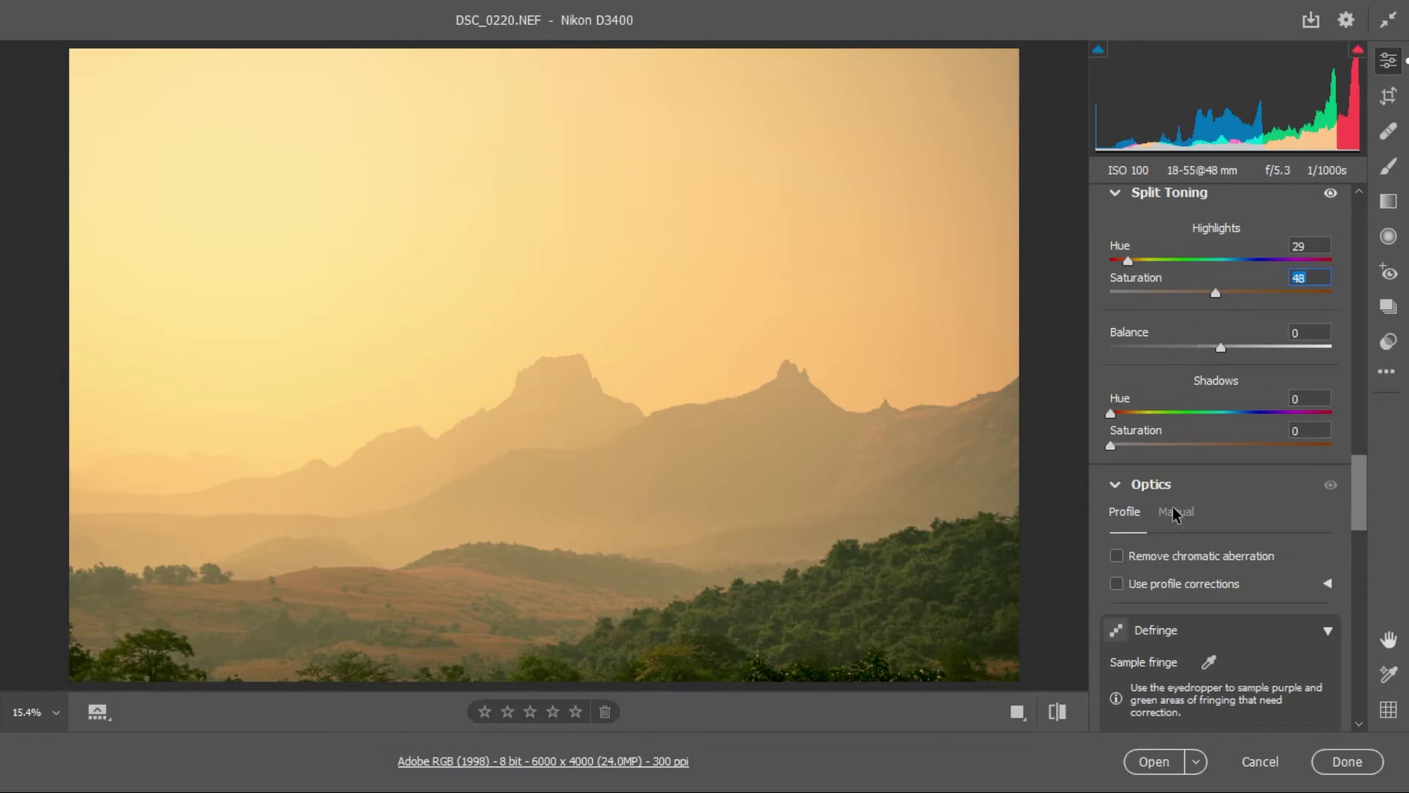
left_click(1116, 555)
left_click(1116, 583)
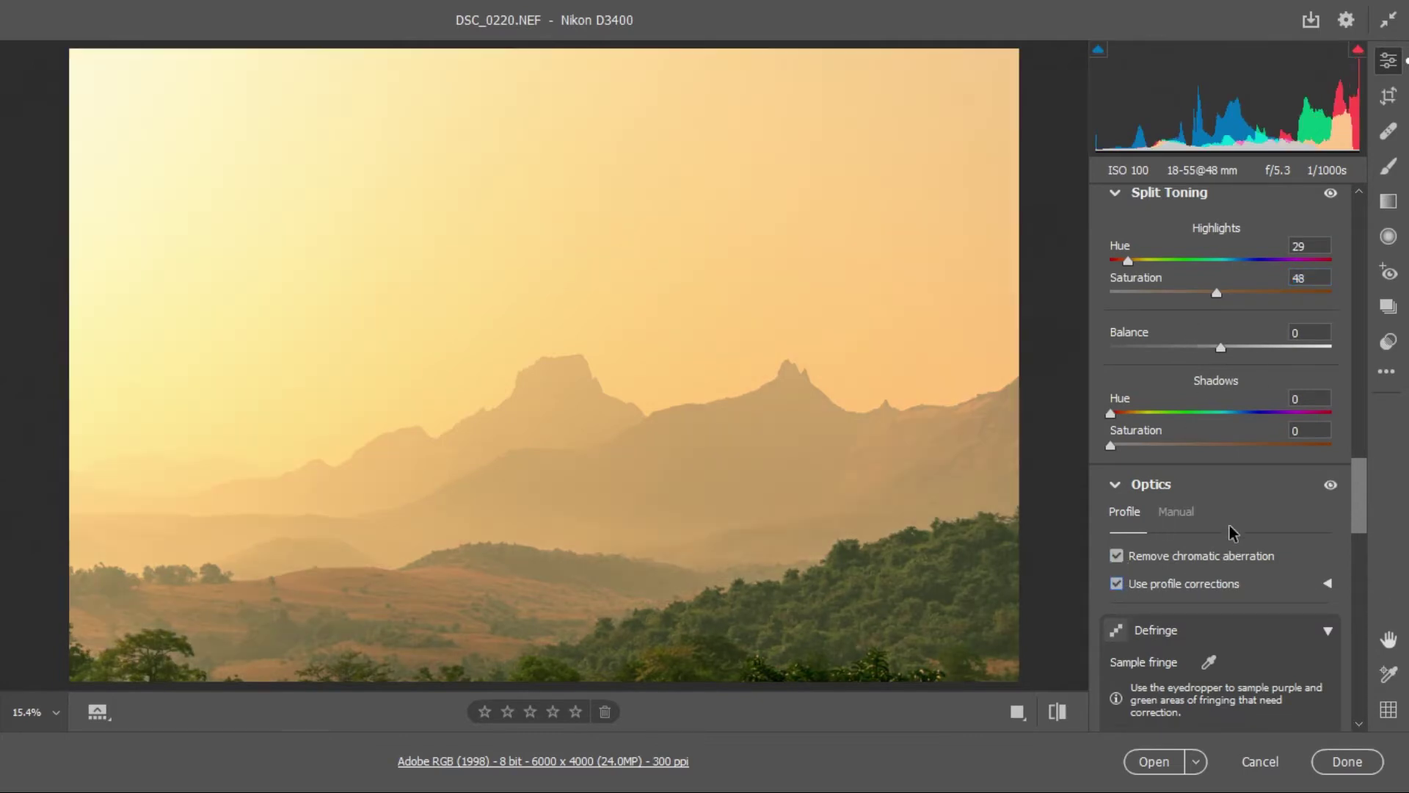
Give the shadows a warm split tone of hue 25 and saturation 11
left_click_drag(1110, 416, 1152, 445)
left_click(1128, 415)
mouse_move(1152, 446)
left_mouse_down()
mouse_move(1134, 446)
mouse_move(1126, 414)
mouse_move(1169, 447)
mouse_move(1138, 448)
left_mouse_up()
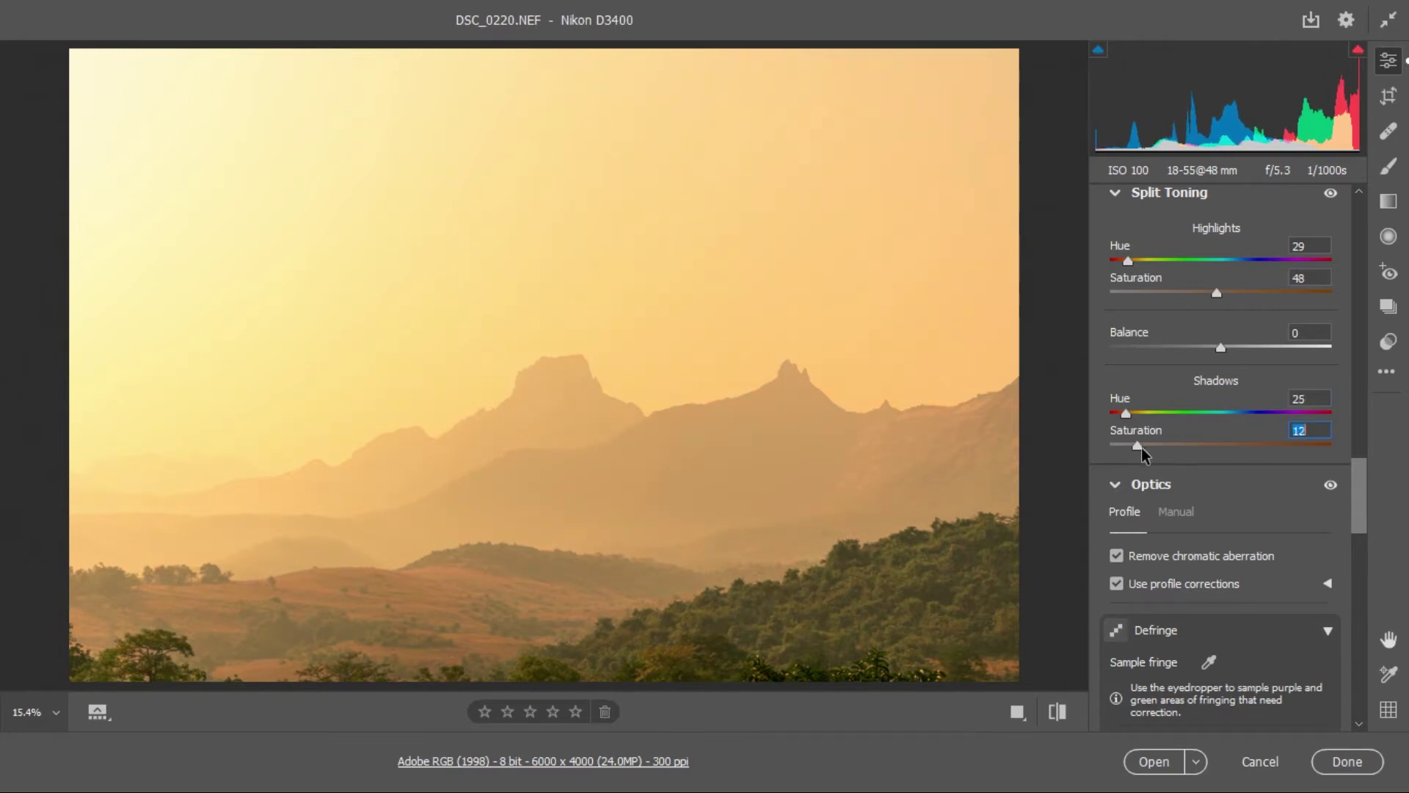
left_click_drag(1366, 482, 1392, 686)
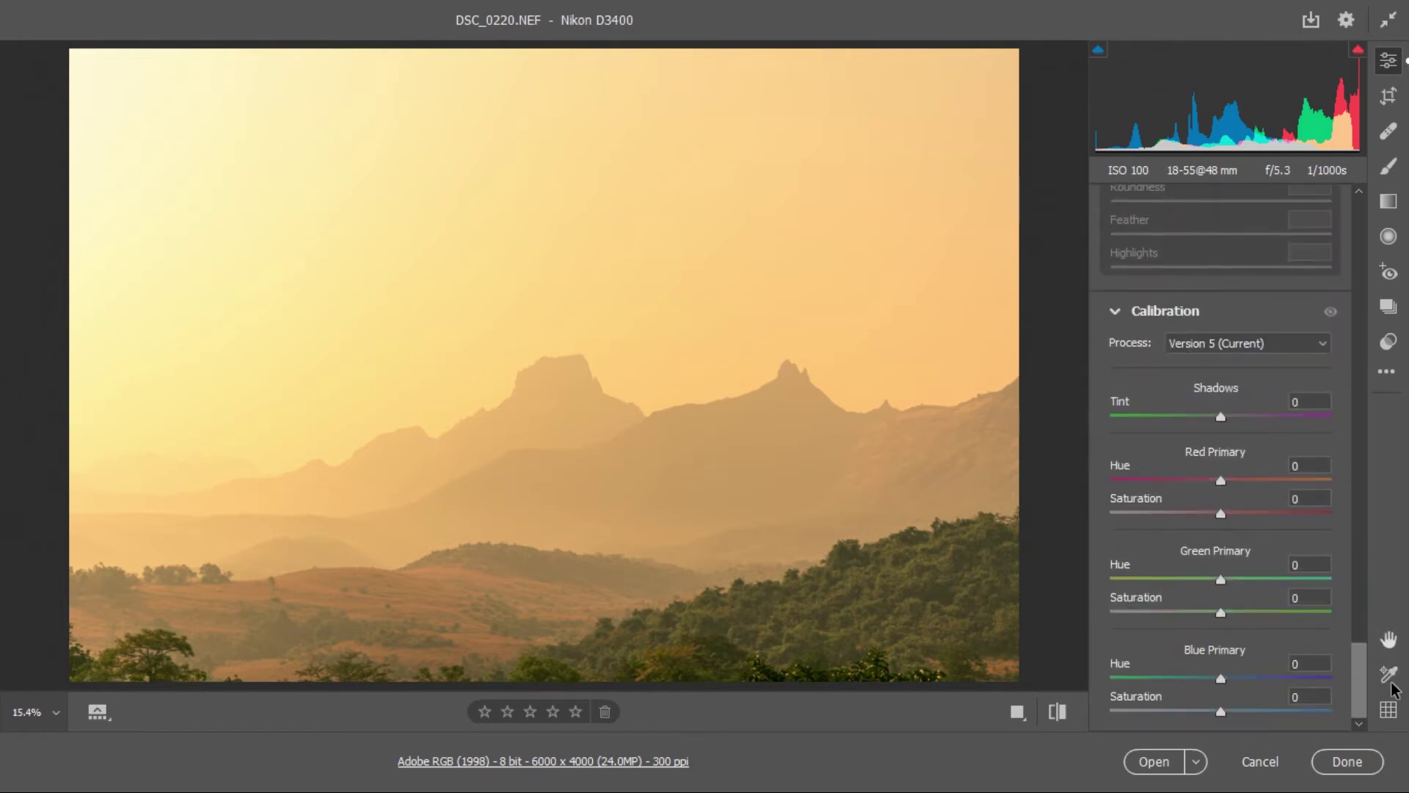
Drop Calibration Red Primary saturation to -24 and Blue Primary saturation to -12
left_click_drag(1215, 513, 1175, 507)
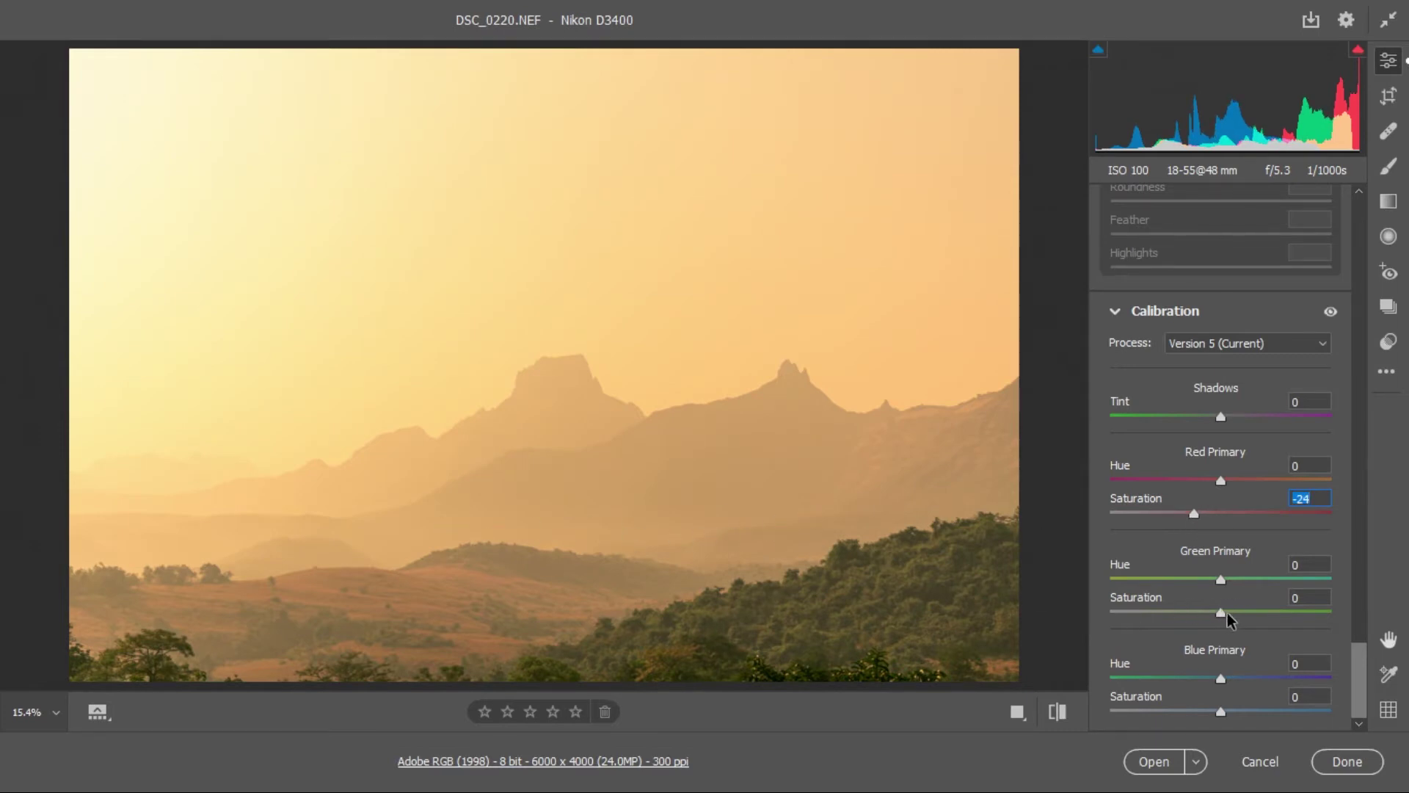
mouse_move(1220, 711)
left_mouse_down()
mouse_move(1175, 711)
mouse_move(1281, 714)
mouse_move(1207, 721)
left_mouse_up()
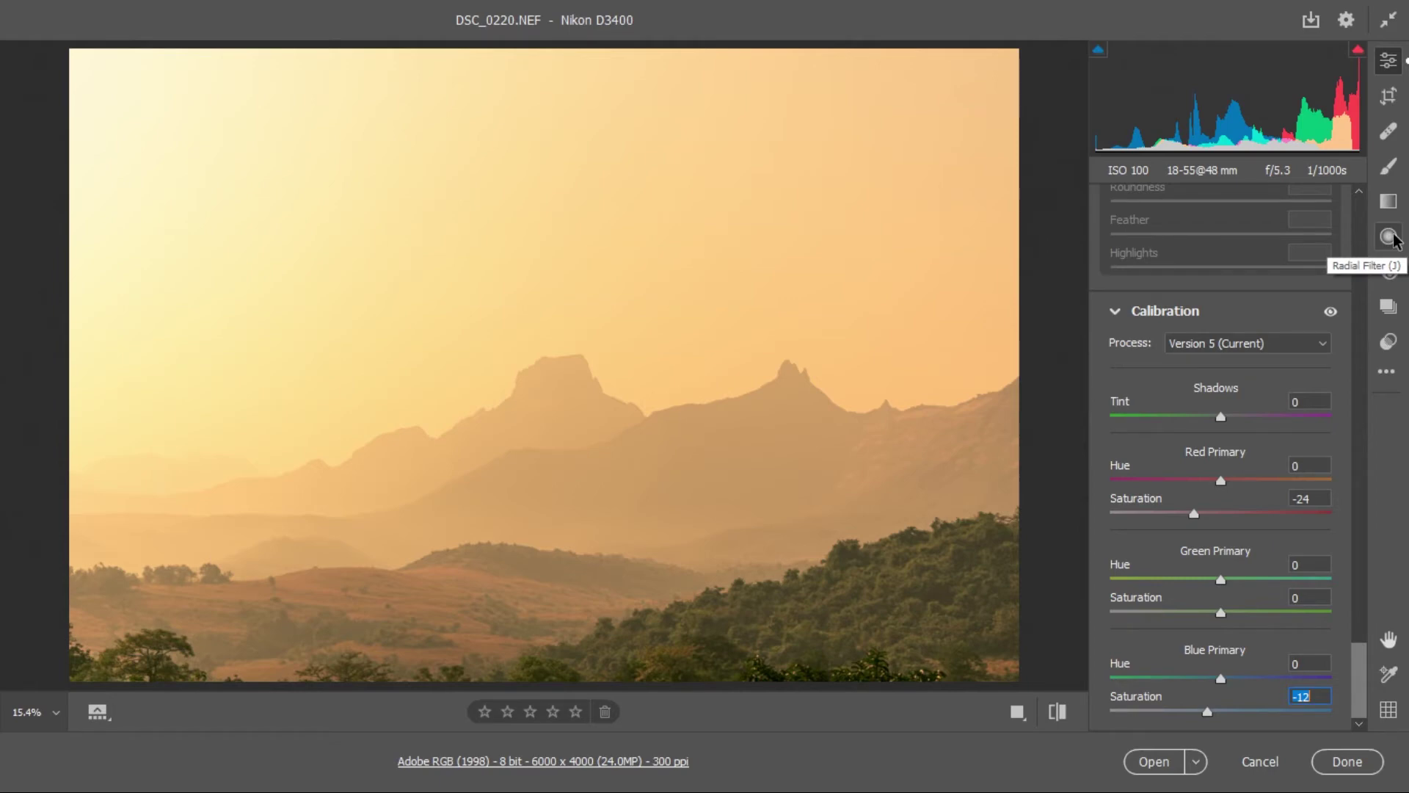
scroll(1348, 659, "up", 1)
Raise the Basic contrast and warm the temperature slightly
scroll(1292, 587, "up", 15)
left_click_drag(1245, 482, 1286, 481)
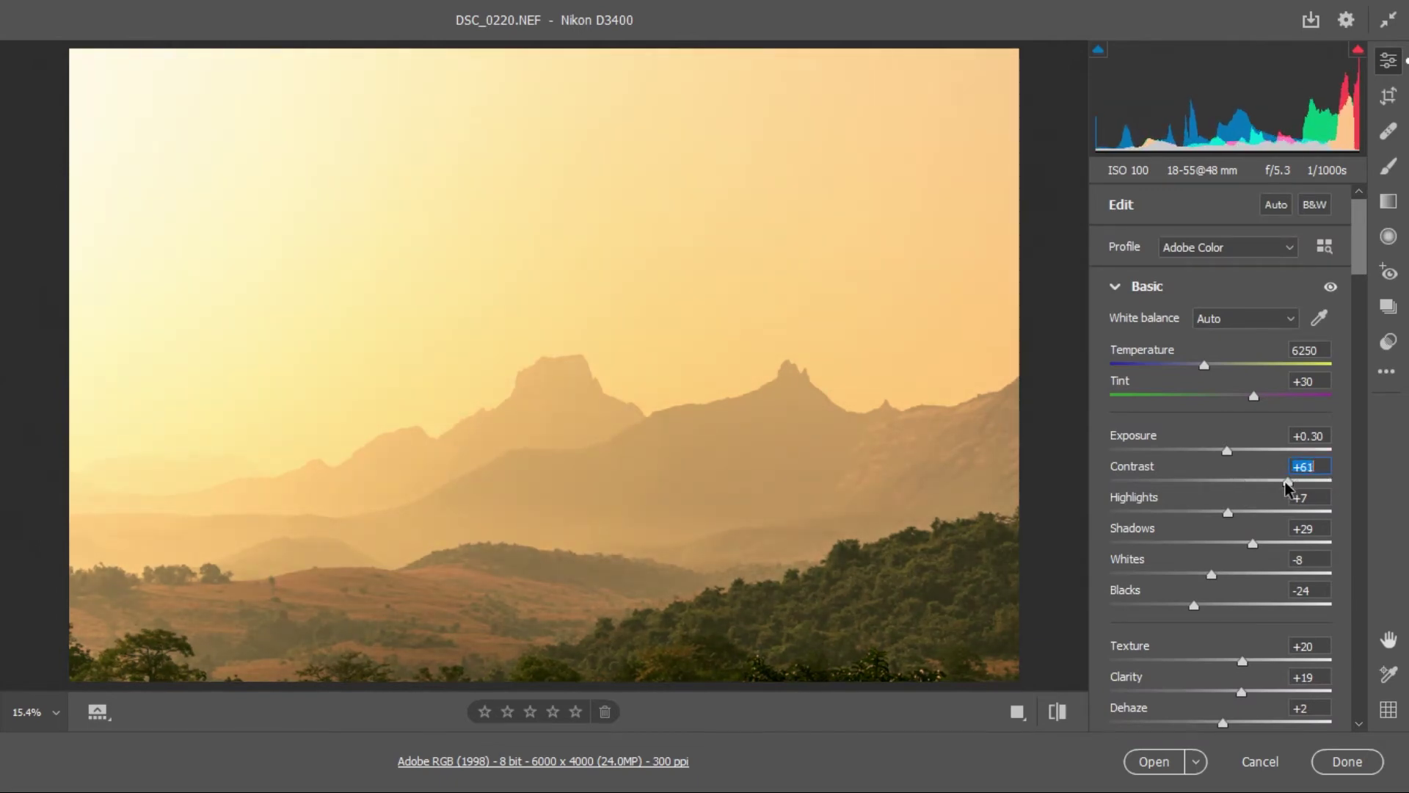
scroll(1203, 411, "down", 1)
mouse_move(1204, 359)
left_mouse_down()
mouse_move(1214, 363)
mouse_move(1189, 359)
mouse_move(1227, 359)
left_mouse_up()
Lower split-toning highlight saturation to 47 and move the upper blue-curve point to 203/199
left_click_drag(1359, 246, 1381, 490)
mouse_move(1221, 367)
left_mouse_down()
mouse_move(1257, 364)
mouse_move(1190, 362)
mouse_move(1213, 364)
left_mouse_up()
left_click_drag(1350, 457, 1358, 386)
mouse_move(1362, 344)
left_mouse_down()
mouse_move(1360, 311)
mouse_move(1286, 316)
left_mouse_up()
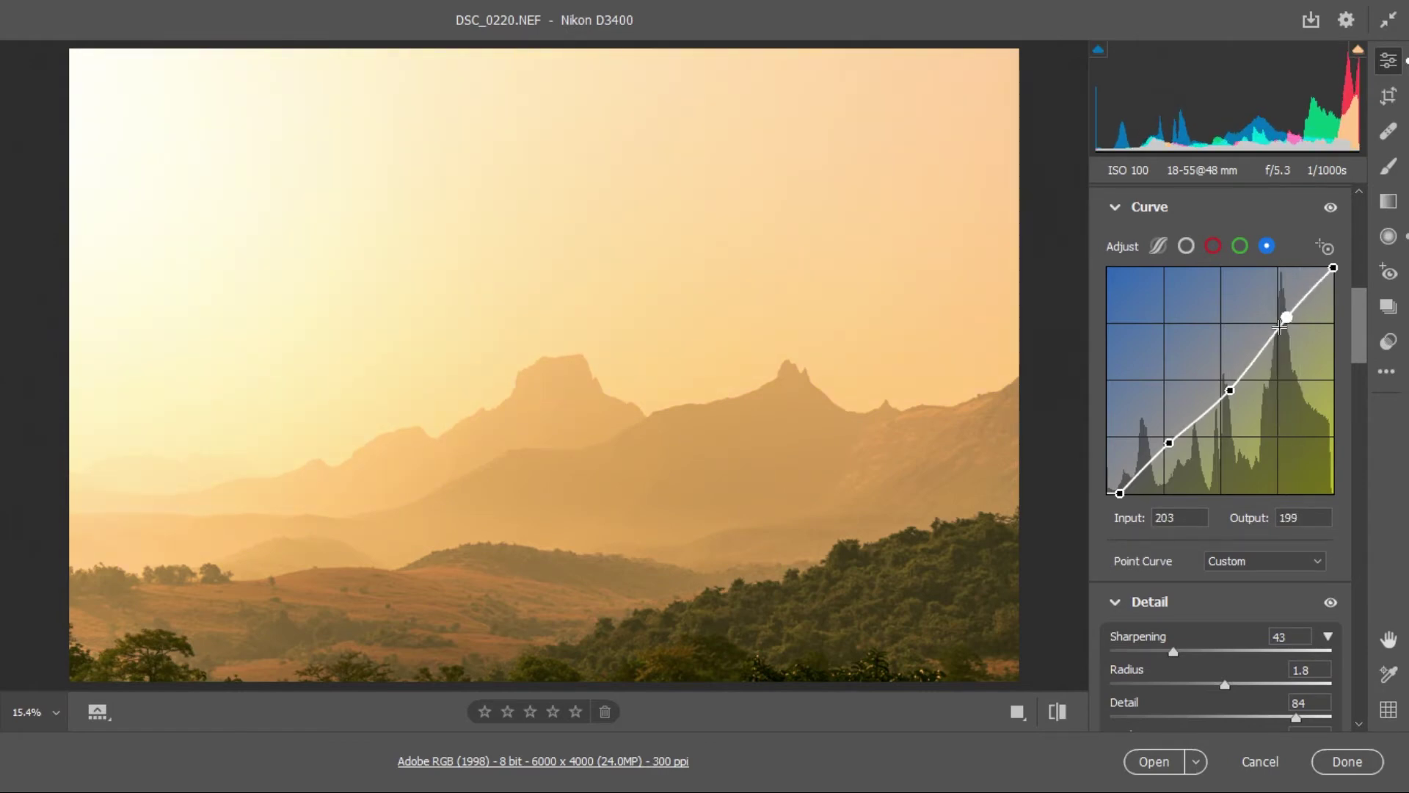
Adjust the blue curve's midtone point and add a lowered shadow point
left_click_drag(1230, 389, 1228, 383)
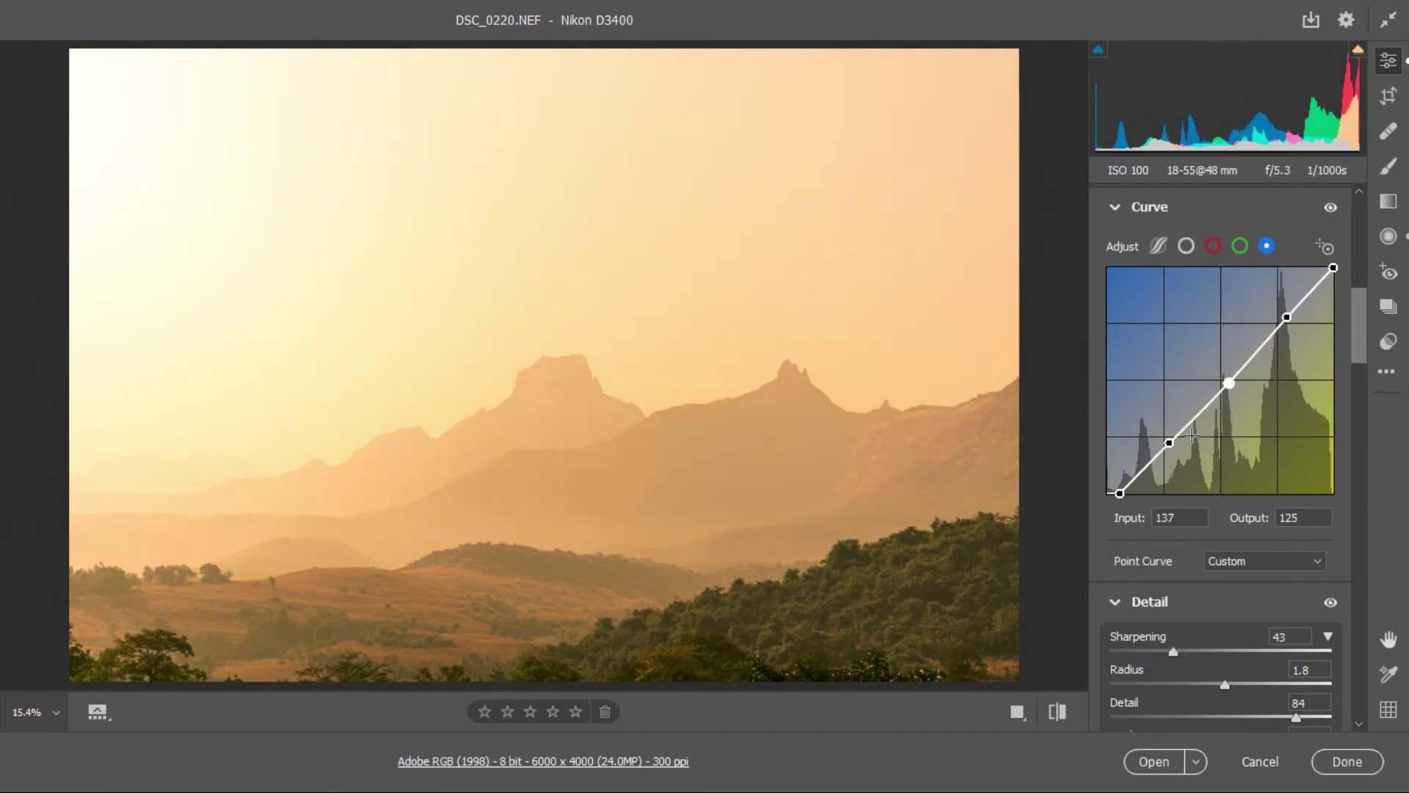
left_click_drag(1170, 443, 1170, 438)
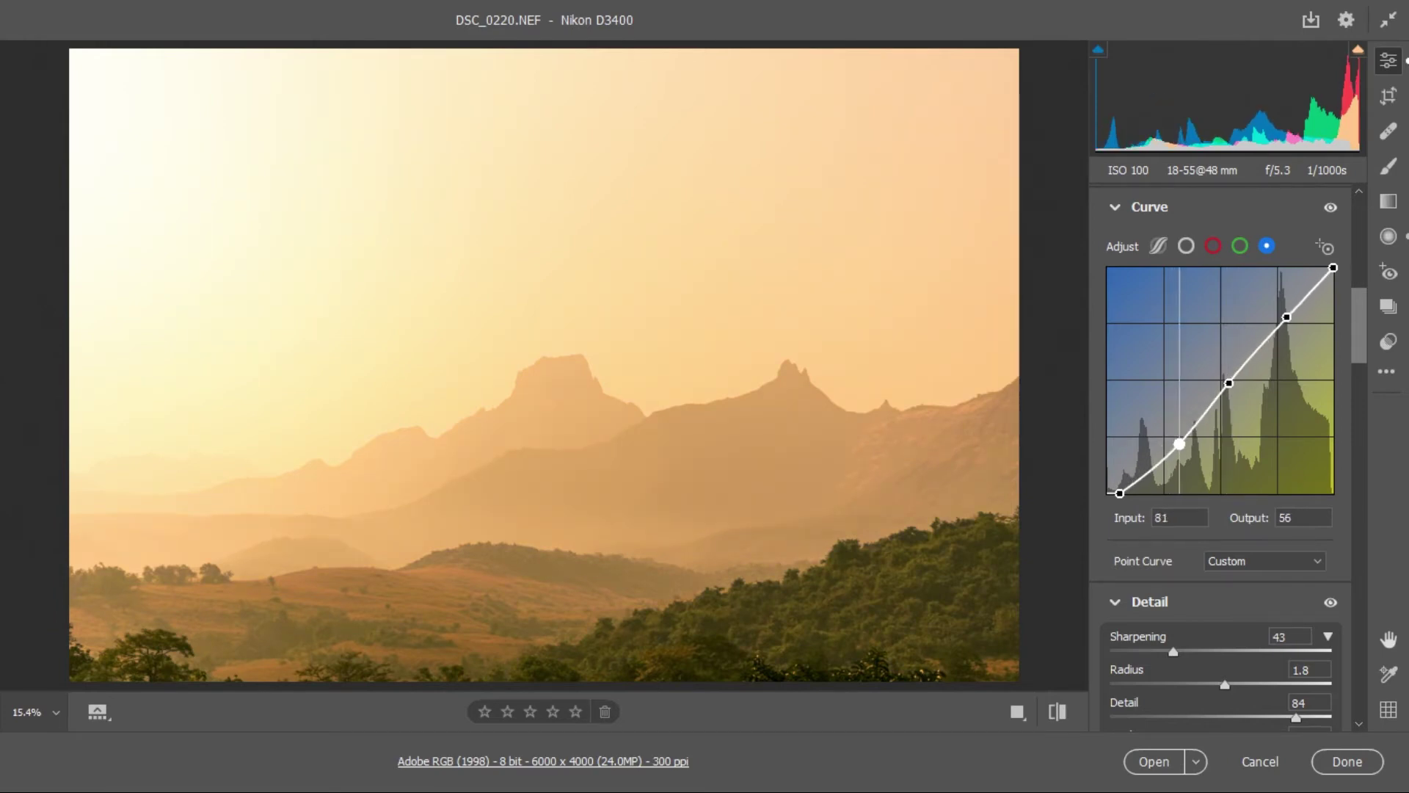
left_click_drag(1358, 361, 1362, 403)
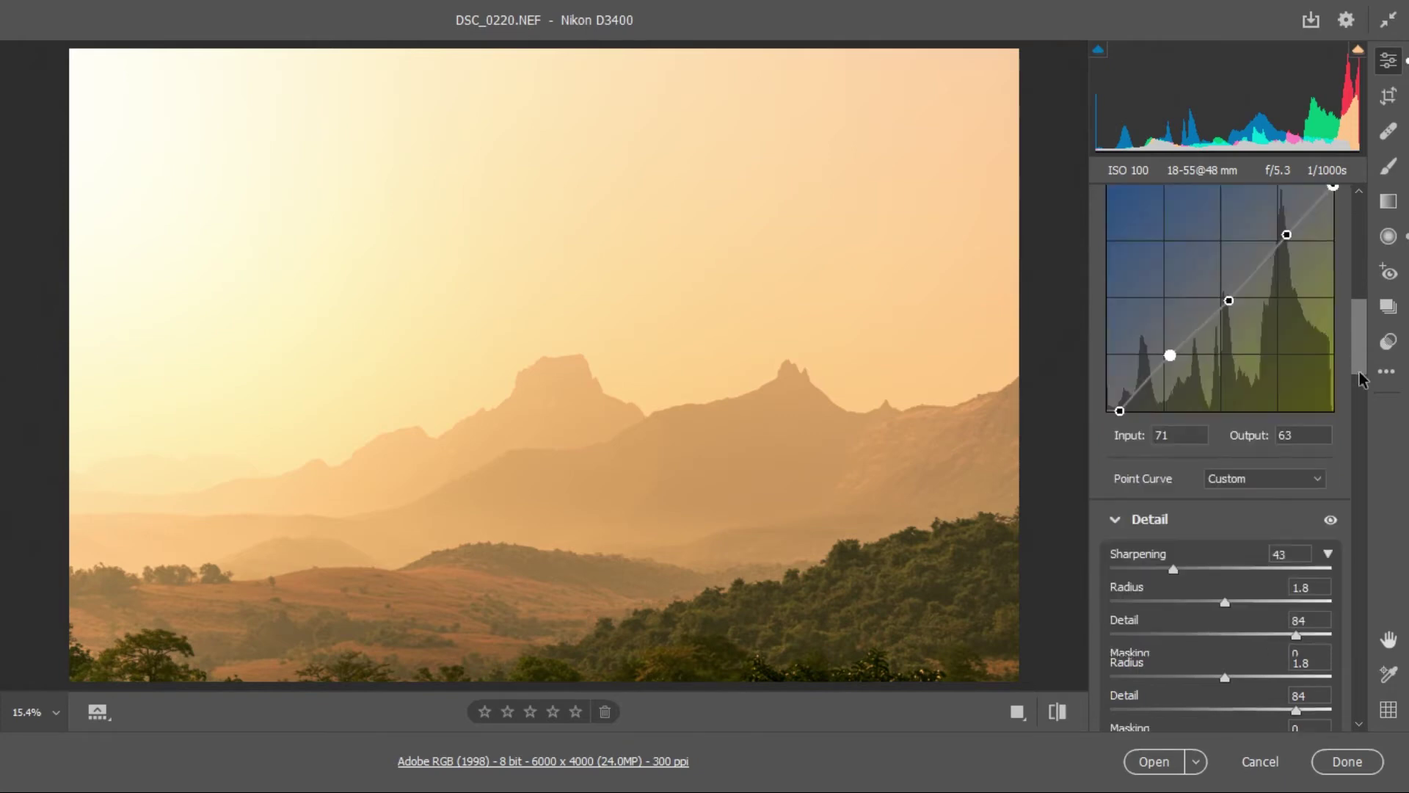
left_click_drag(1362, 403, 1369, 249)
Set Highlights to -100, Contrast to +79 and Oranges saturation to +48
left_click_drag(1230, 512, 1067, 521)
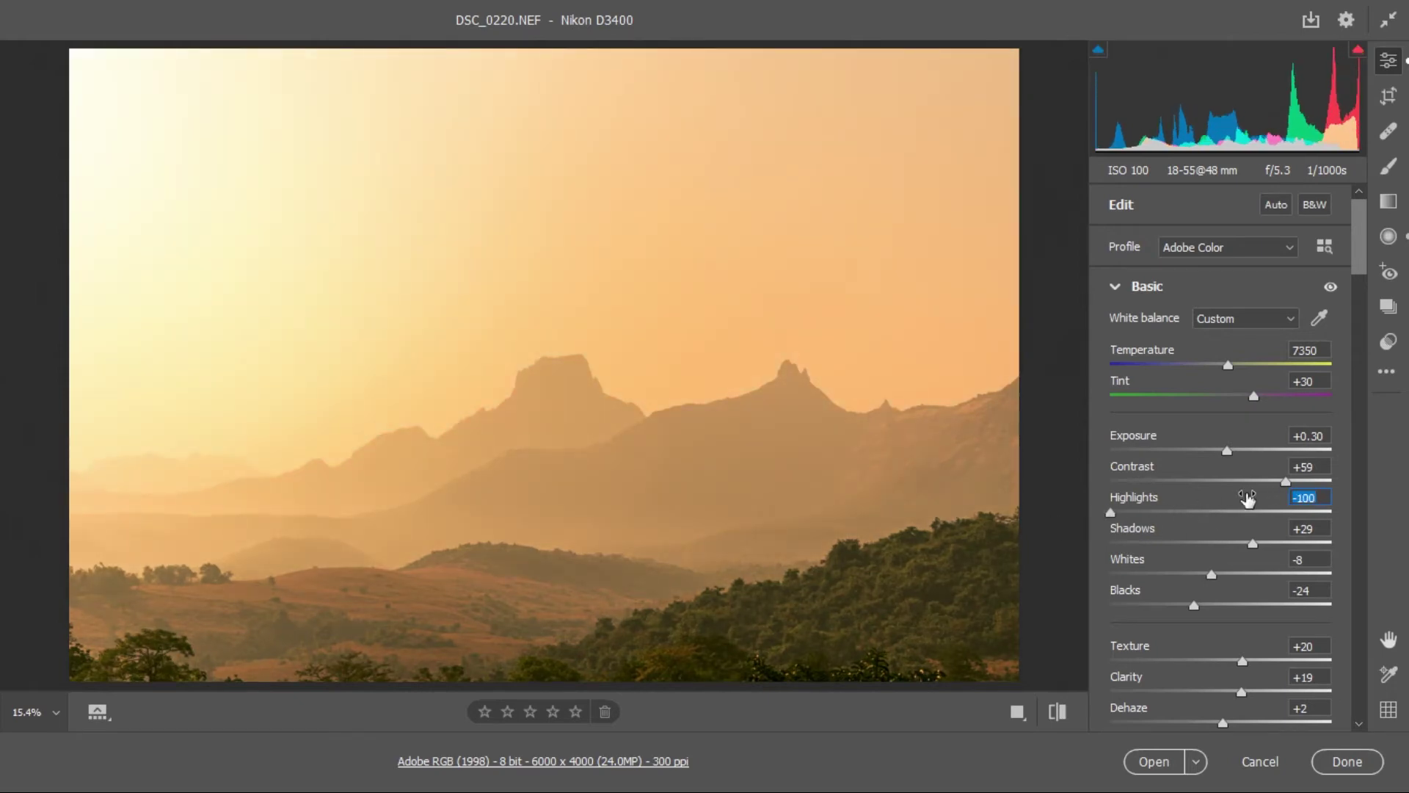
left_click_drag(1286, 481, 1307, 483)
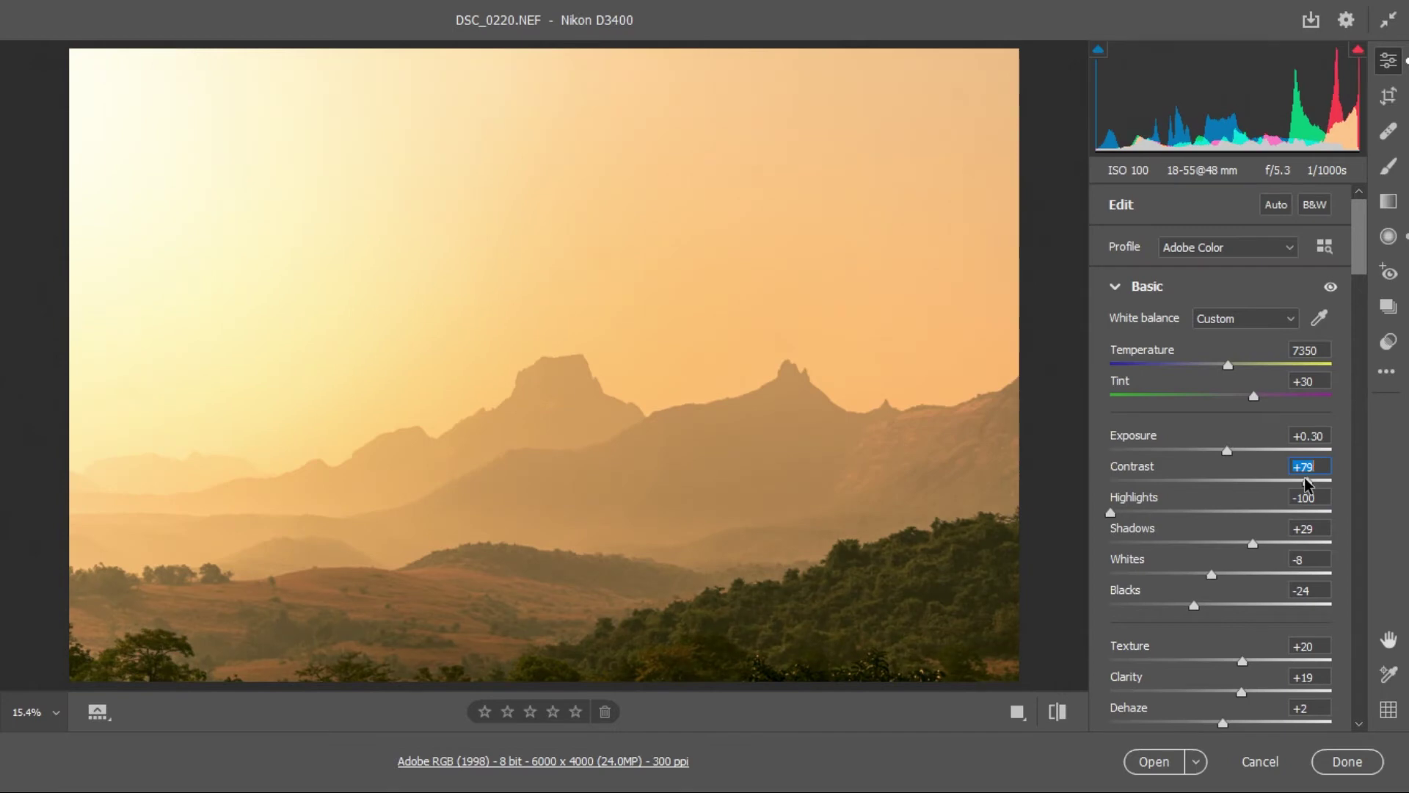
left_click_drag(1362, 268, 1362, 382)
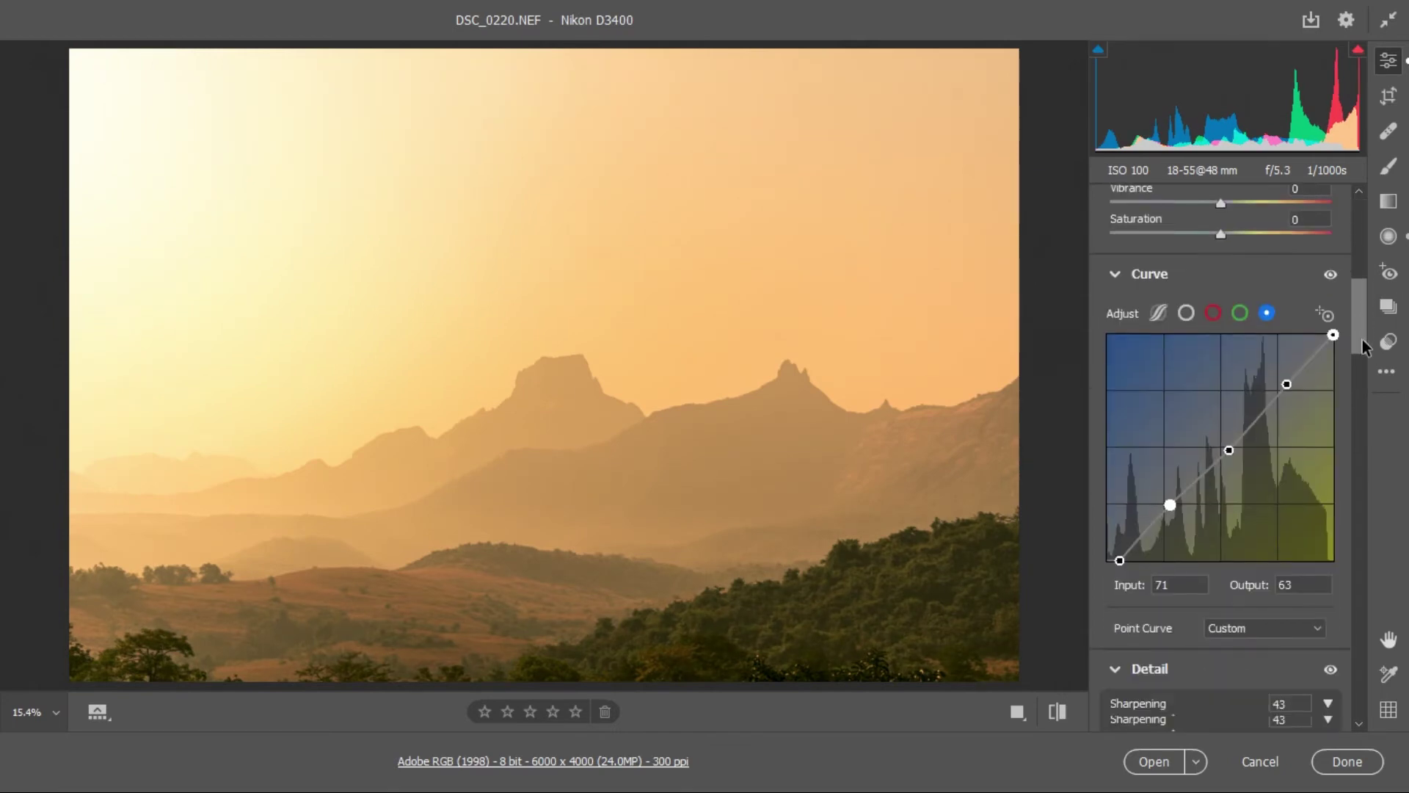
left_click_drag(1362, 376, 1364, 460)
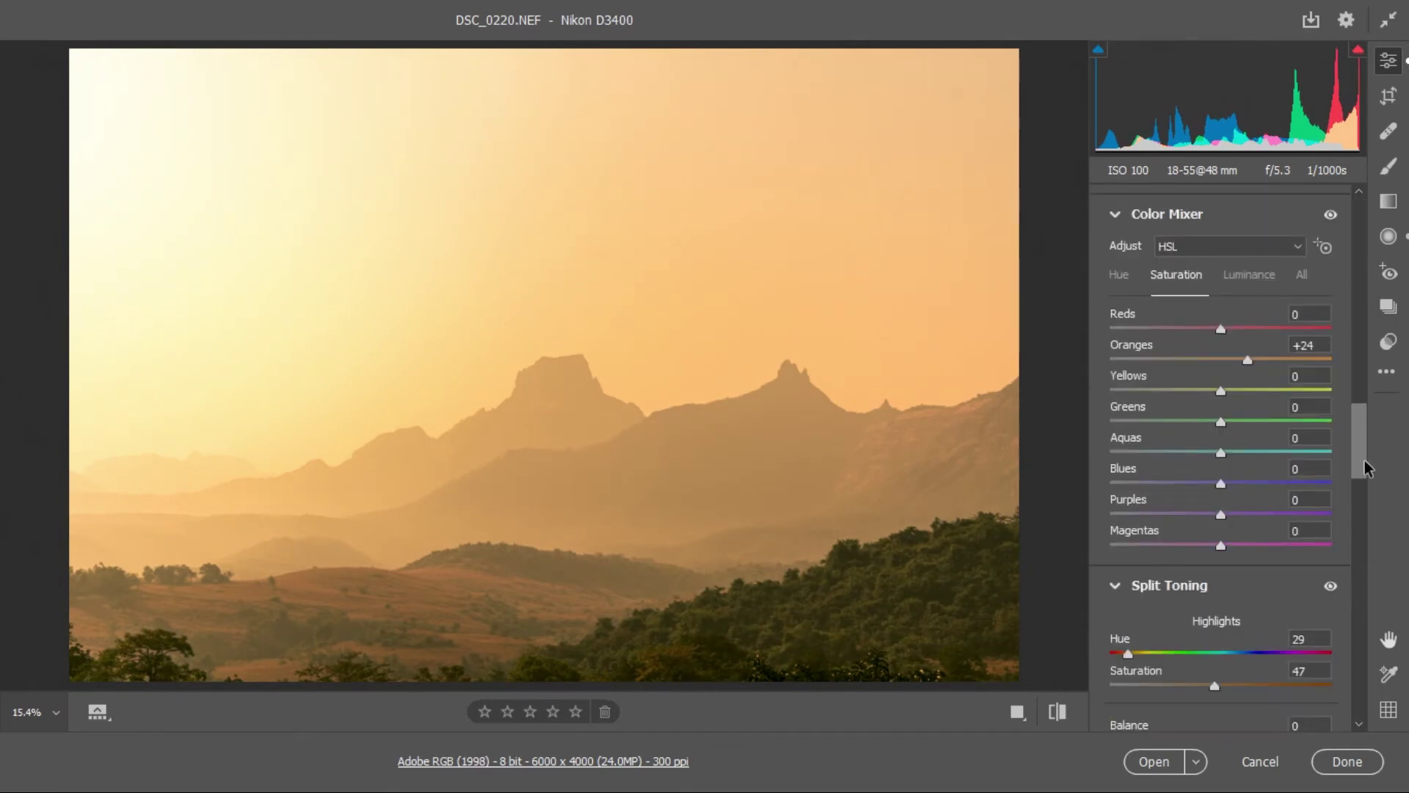
left_click_drag(1266, 359, 1275, 376)
left_click_drag(1359, 437, 1359, 459)
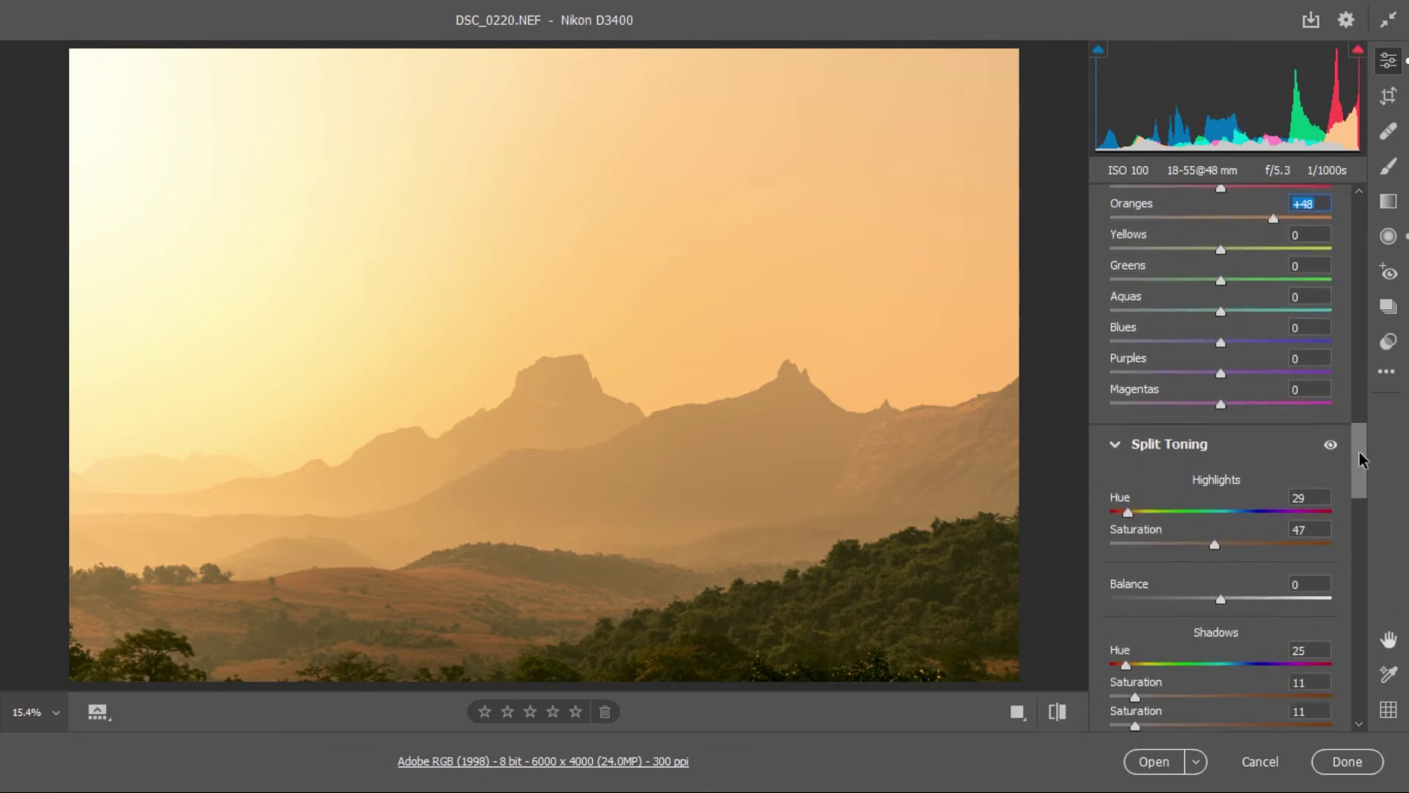
left_click(1388, 236)
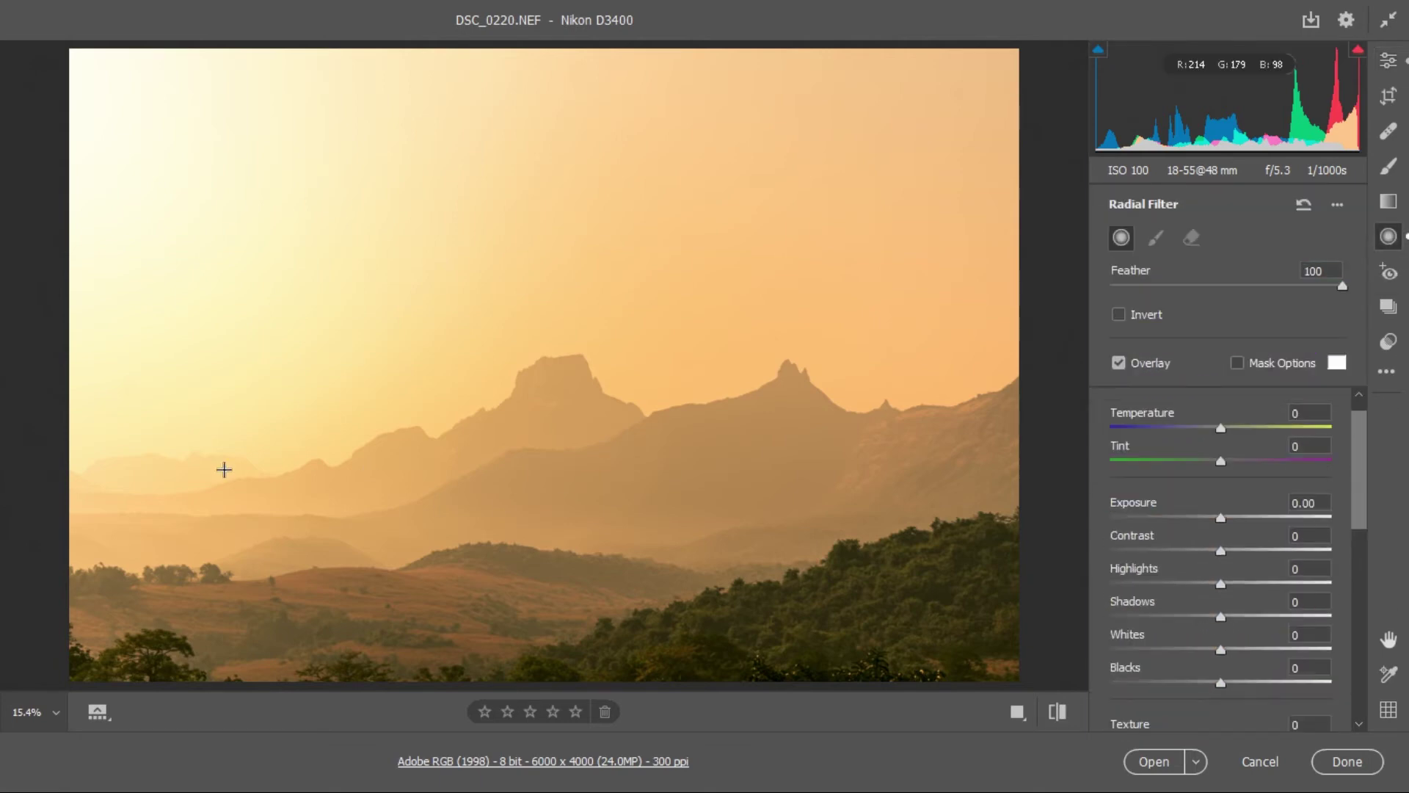
Draw radial filters across the mountain ridge, then open the edited photo in Photoshop
left_click_drag(196, 504, 533, 457)
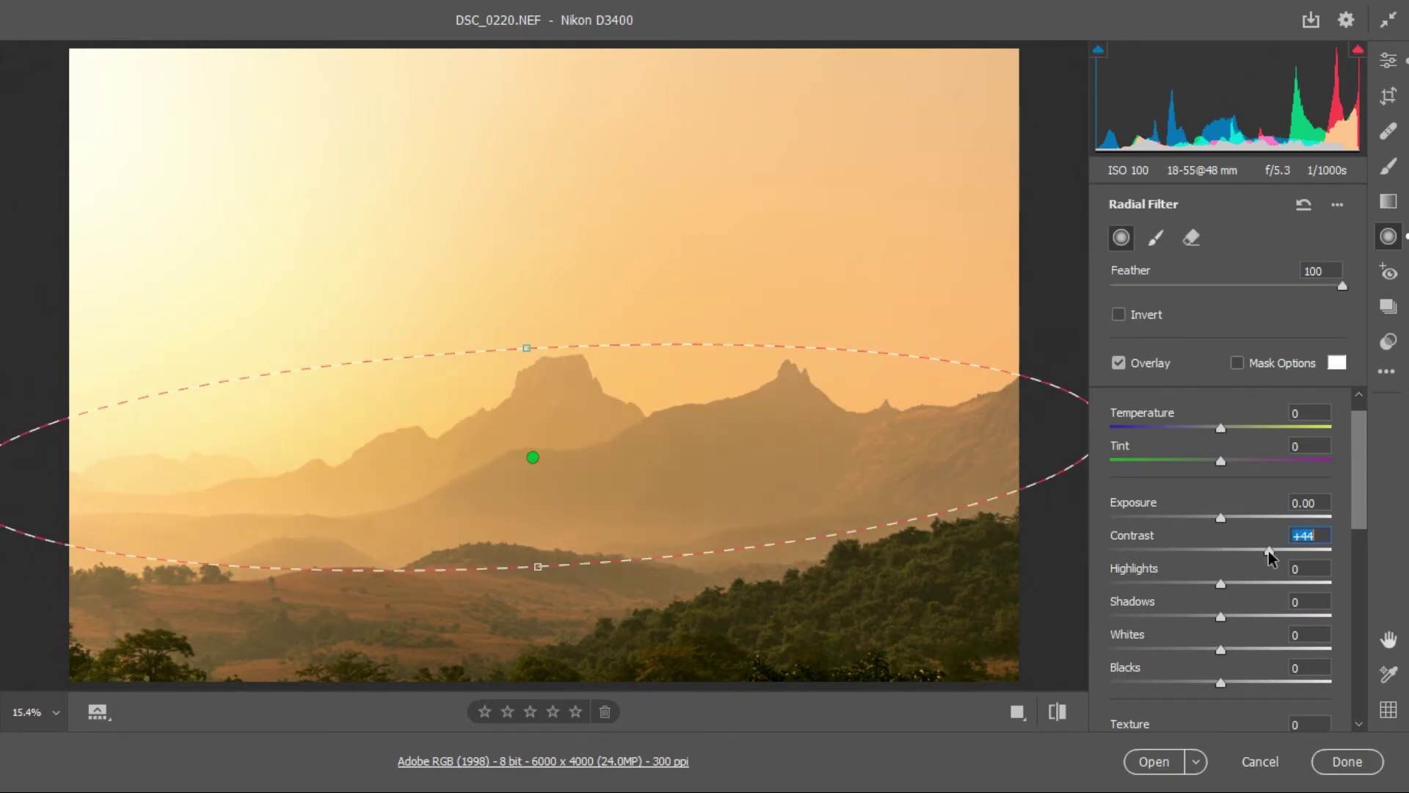
left_click_drag(248, 500, 462, 482)
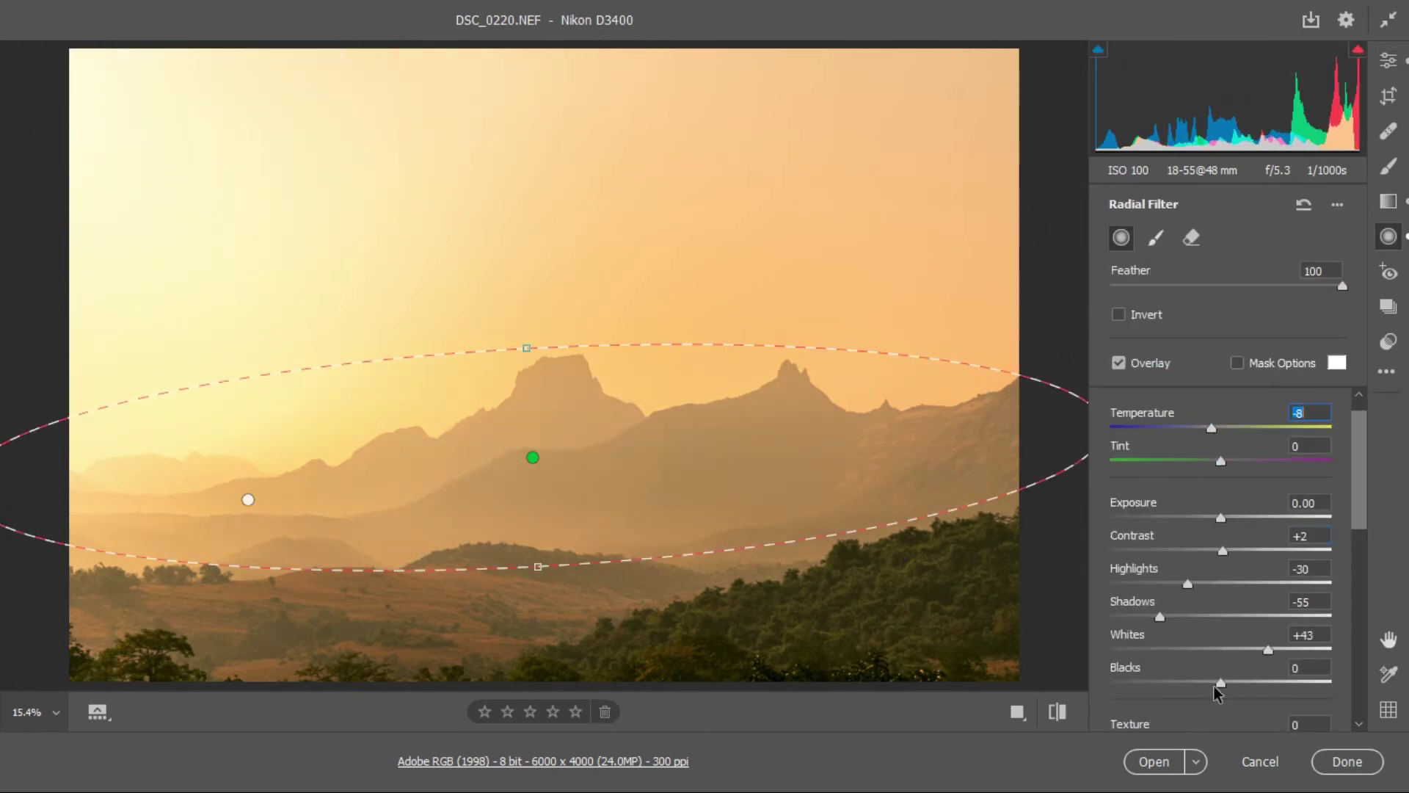
left_click(1152, 766)
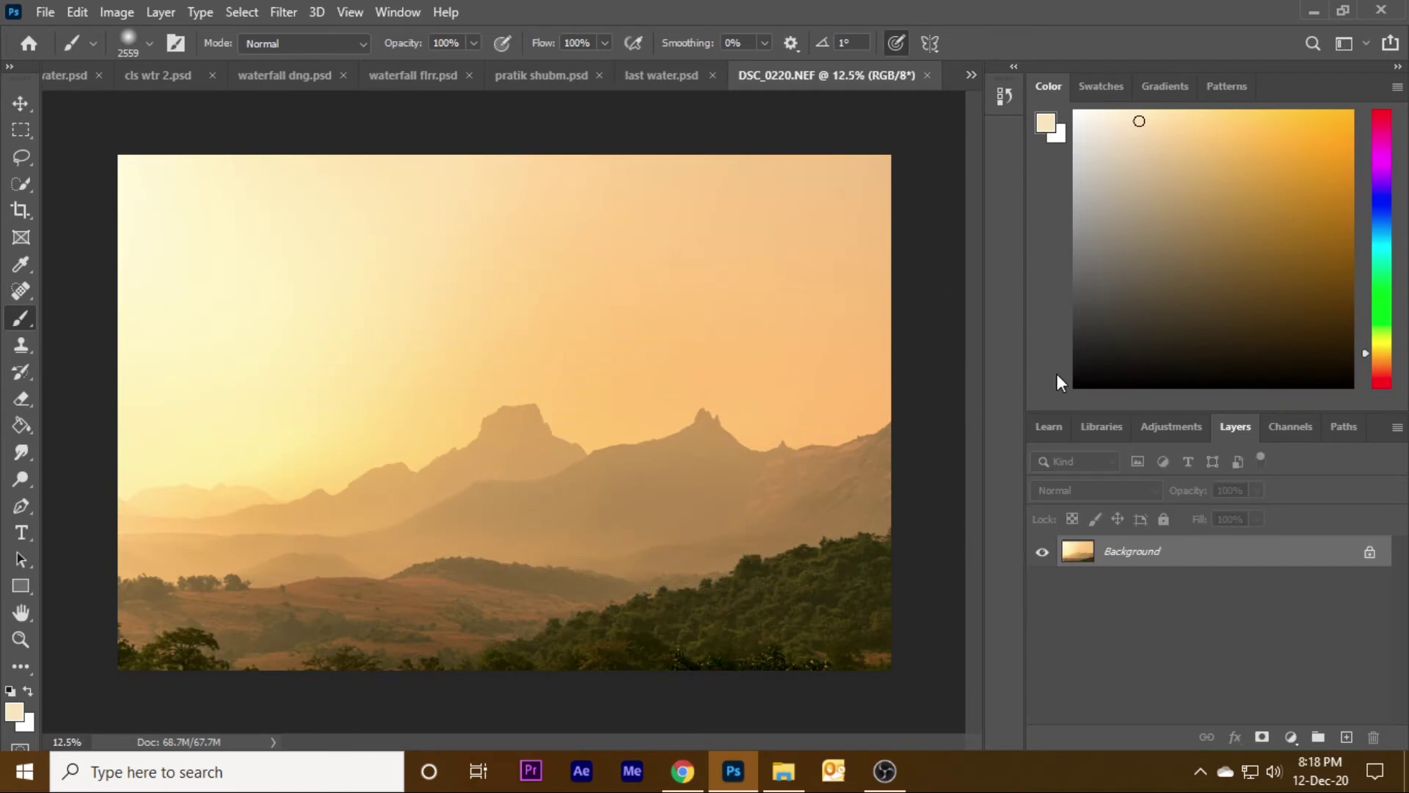
Unlock the Background layer and convert it to a Smart Object
left_click(1369, 551)
right_click(1327, 562)
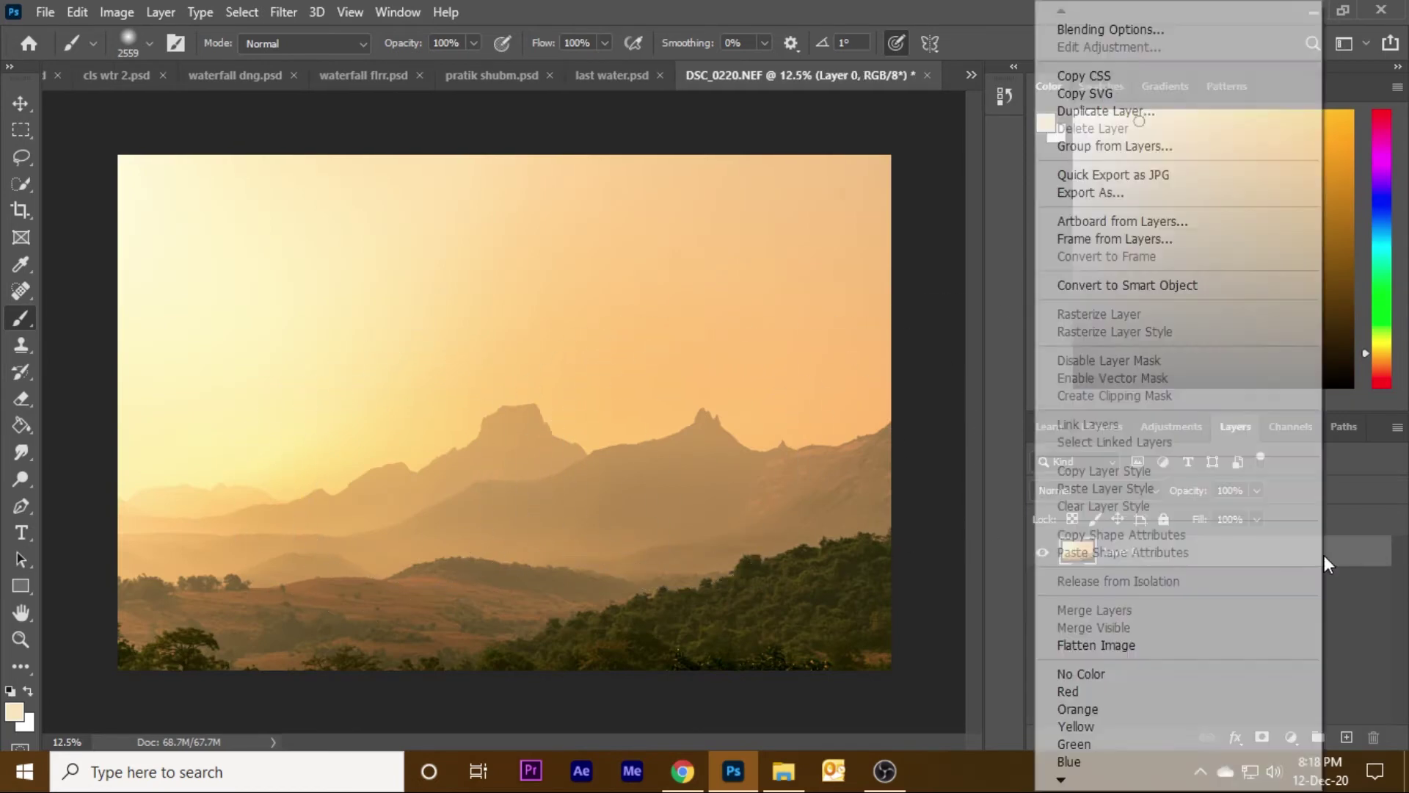
left_click(1136, 288)
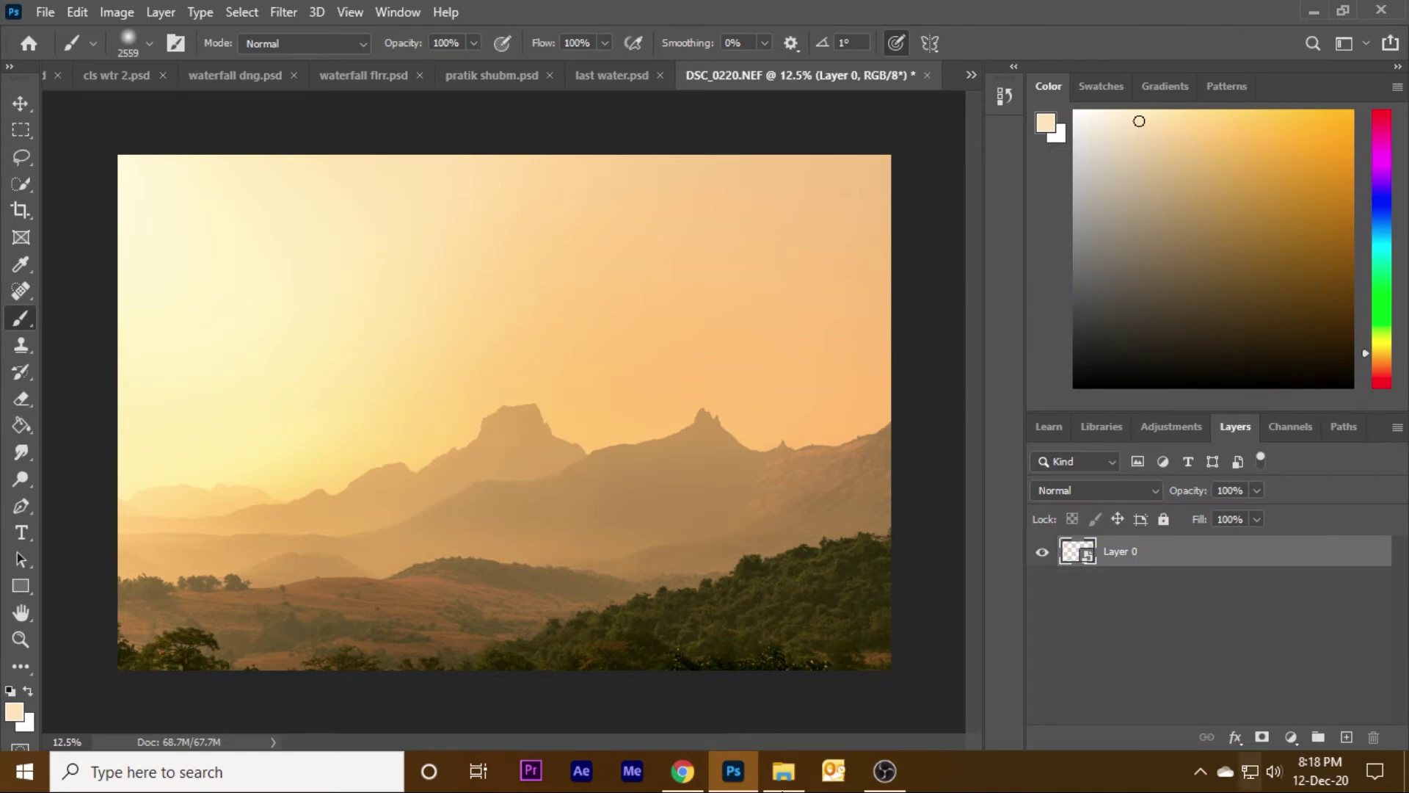
Add a Color Lookup layer using EdgyAmber.3DL and open its Layer Style blending options
left_click(1290, 737)
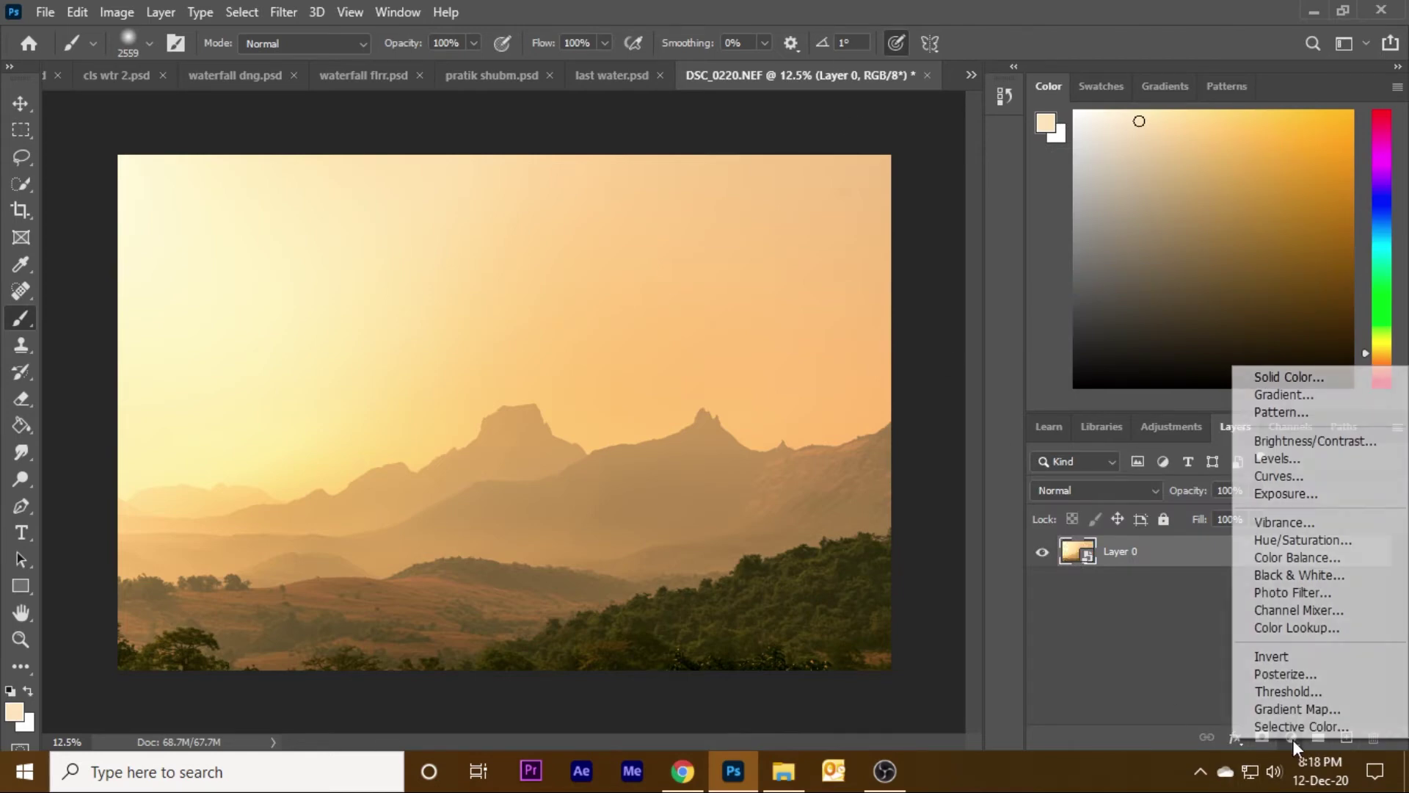
left_click(1297, 627)
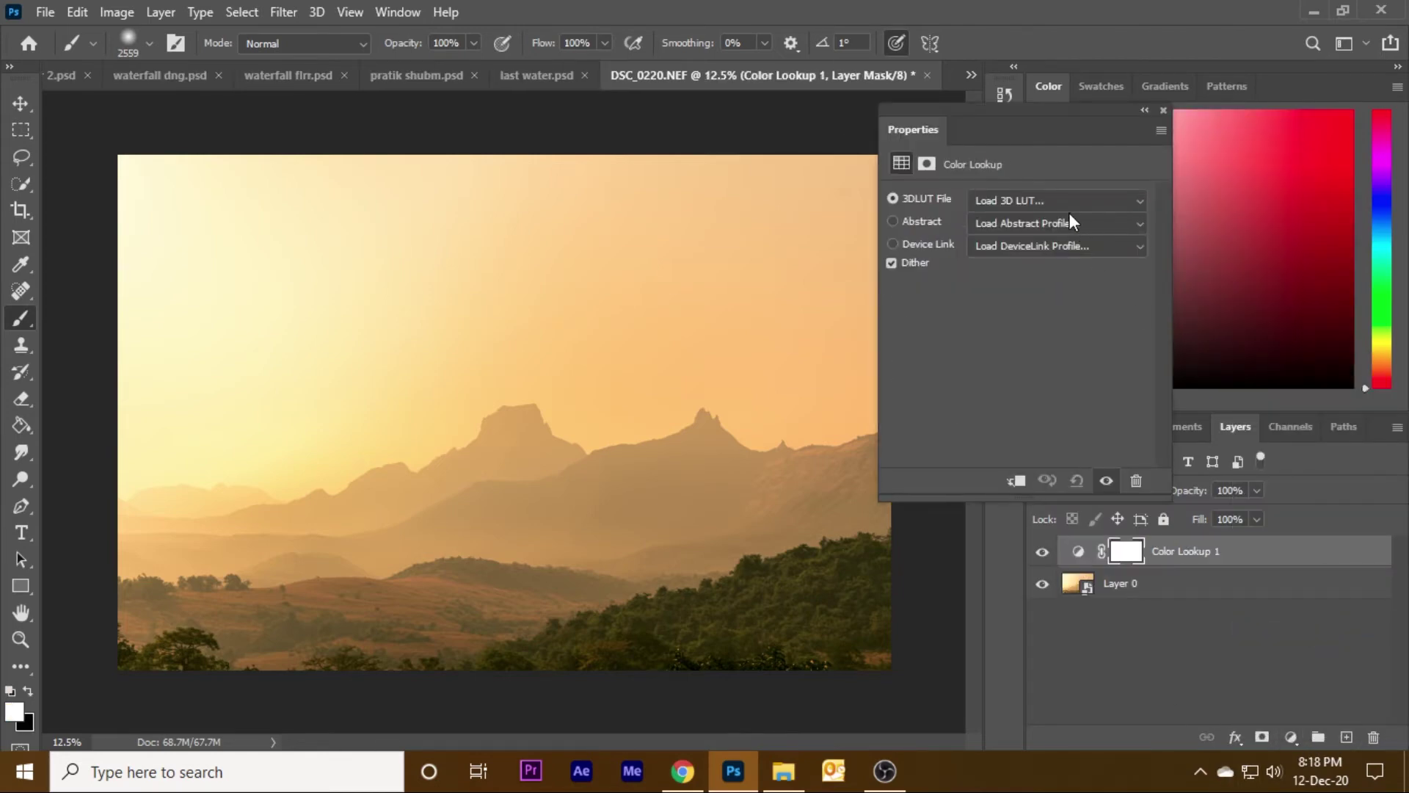
left_click(1071, 209)
left_click(1020, 208)
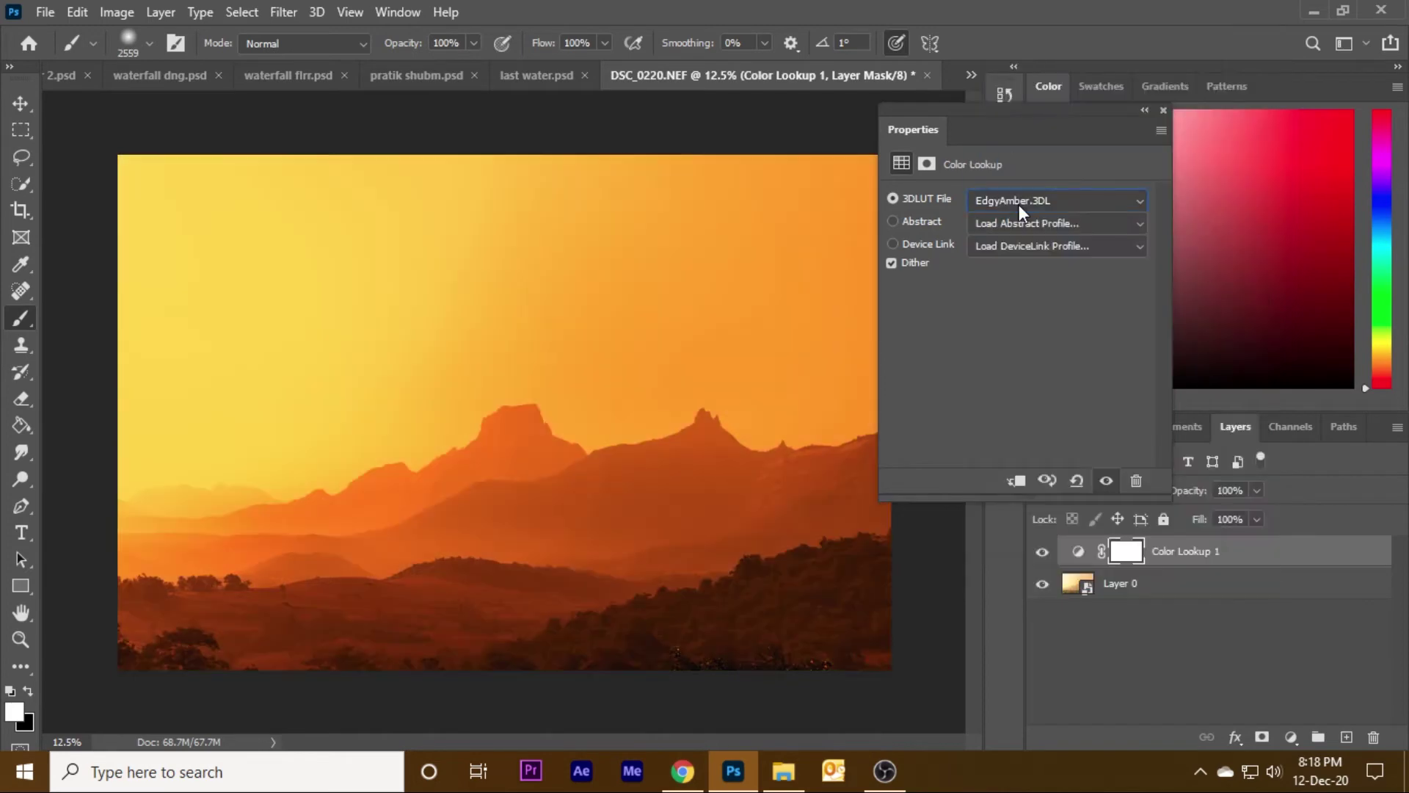
left_click(1167, 113)
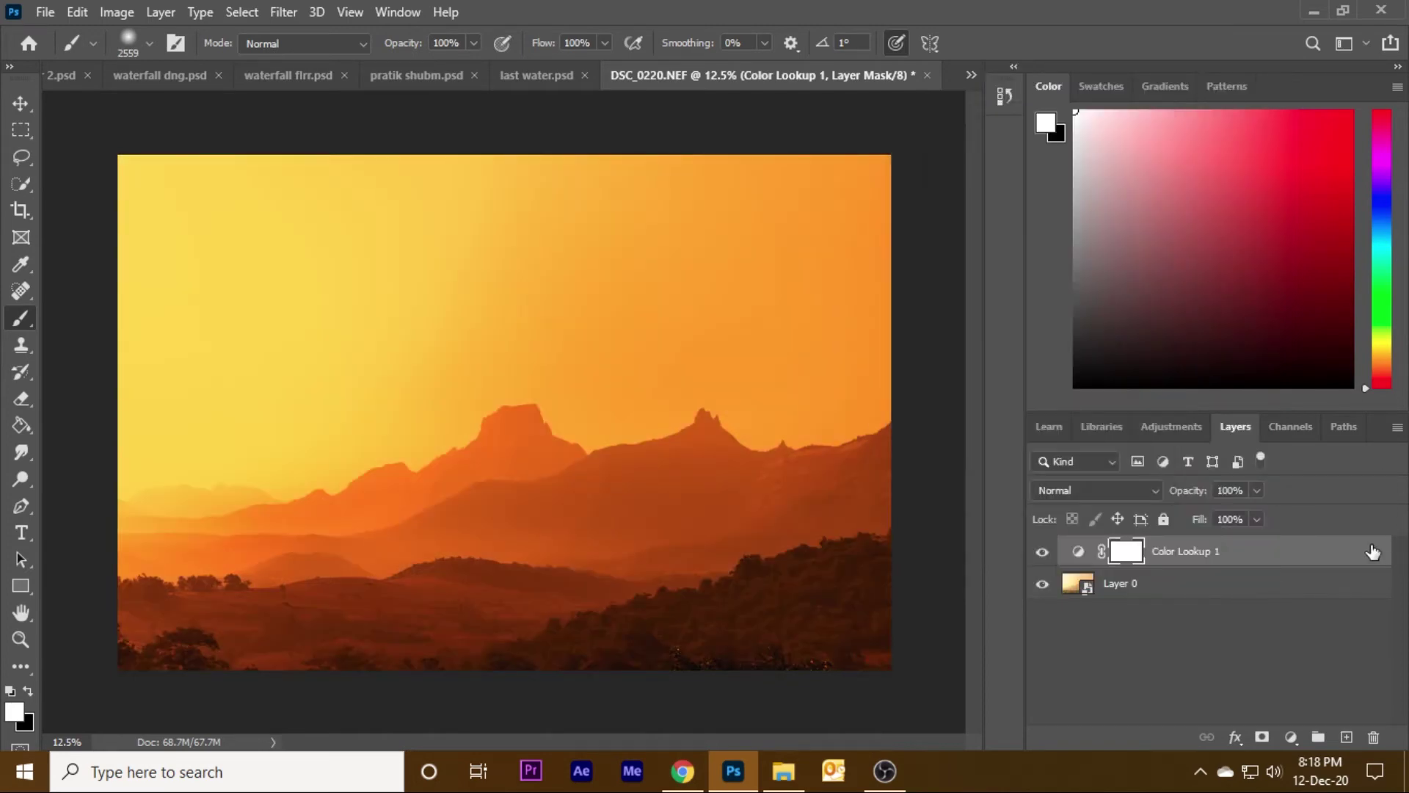
double_click(1262, 551)
mouse_move(1084, 155)
left_mouse_down()
mouse_move(1285, 62)
mouse_move(1190, 93)
left_mouse_up()
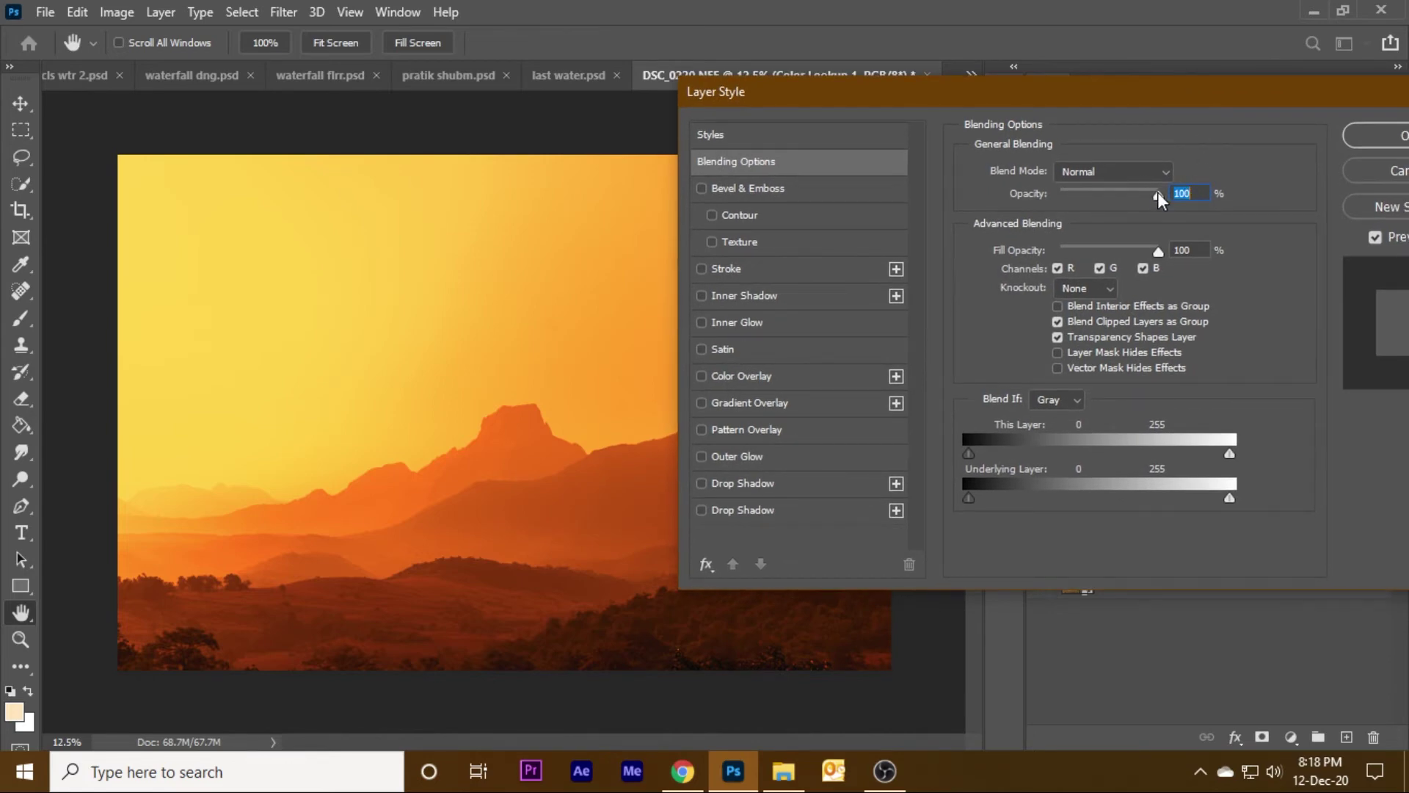
Lower the Color Lookup layer to 33% opacity and keep its effect off the darkest tones
left_click_drag(1139, 192, 1092, 197)
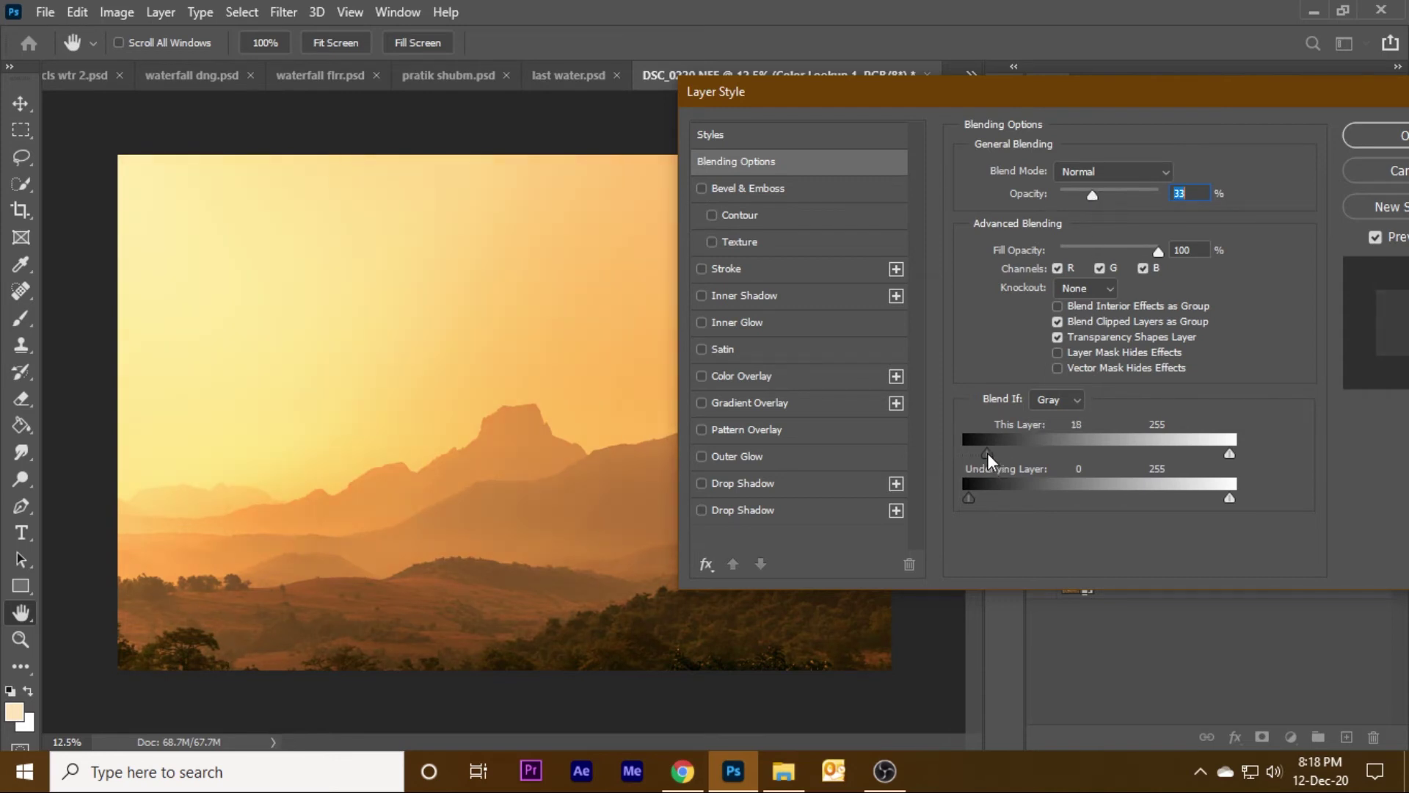
mouse_move(990, 453)
left_mouse_down()
mouse_move(1078, 451)
mouse_move(1022, 451)
left_mouse_up()
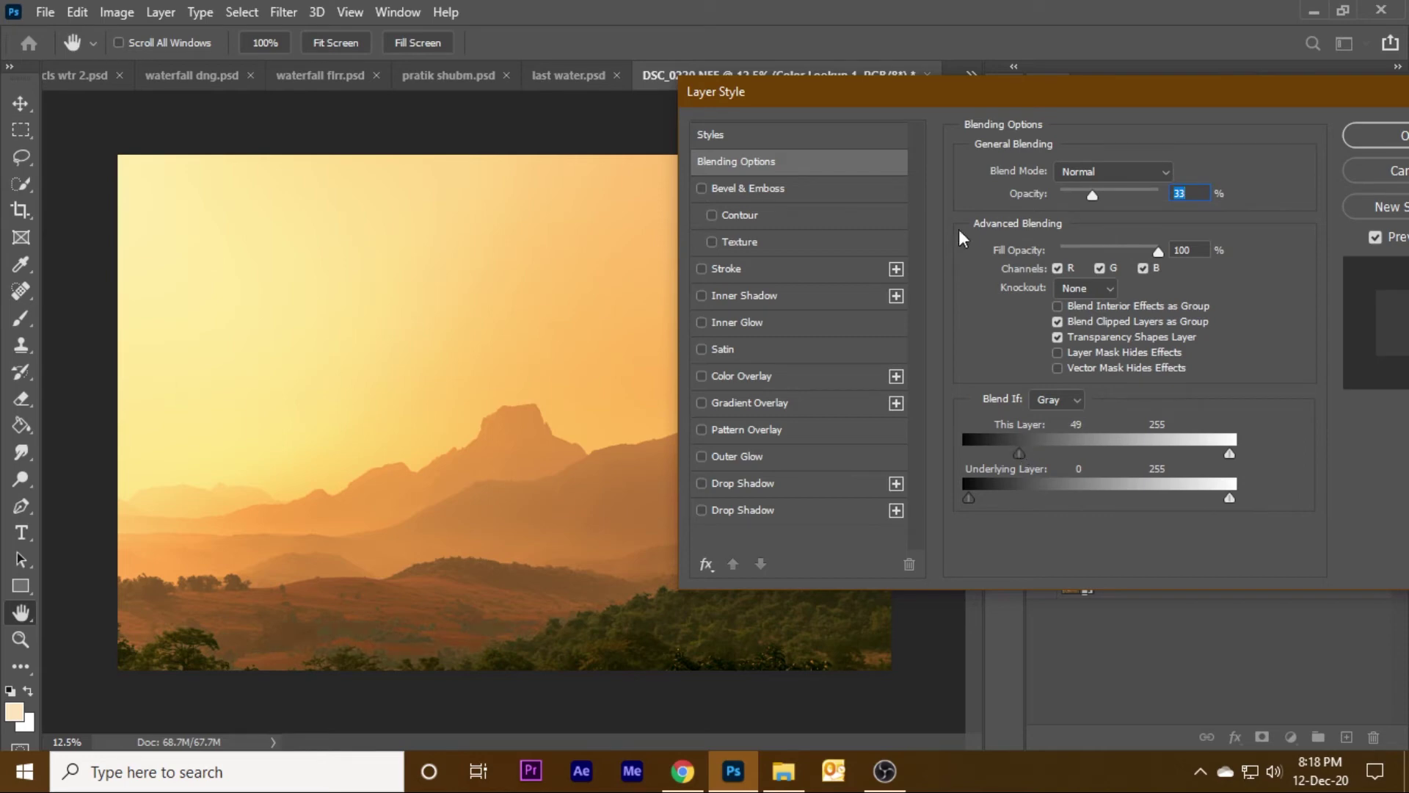
mouse_move(956, 84)
left_mouse_down()
mouse_move(1135, 26)
mouse_move(1058, 63)
mouse_move(767, 37)
mouse_move(679, 117)
mouse_move(491, 193)
left_mouse_up()
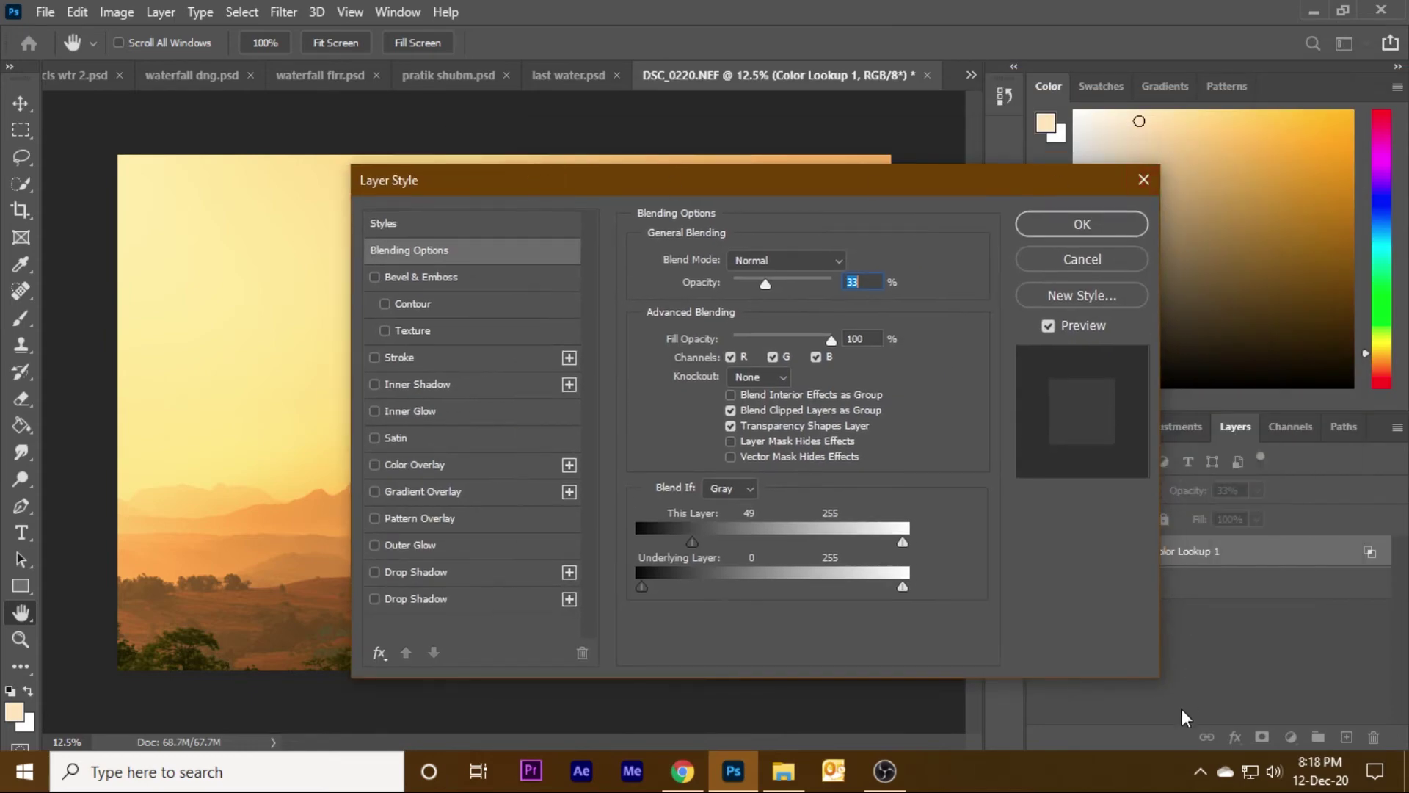
left_click_drag(803, 183, 1243, 32)
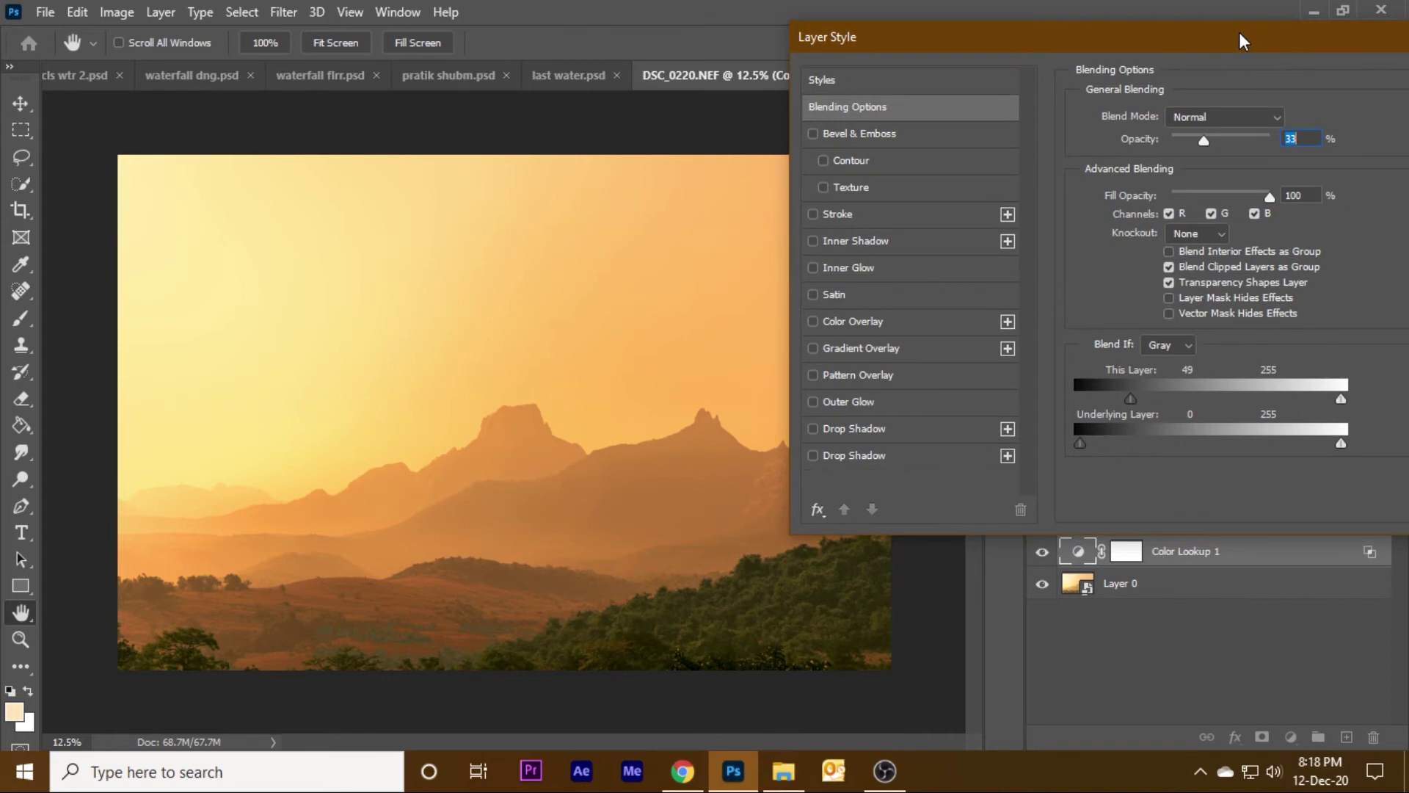
mouse_move(1181, 38)
left_mouse_down()
mouse_move(1169, 6)
mouse_move(1172, 25)
left_mouse_up()
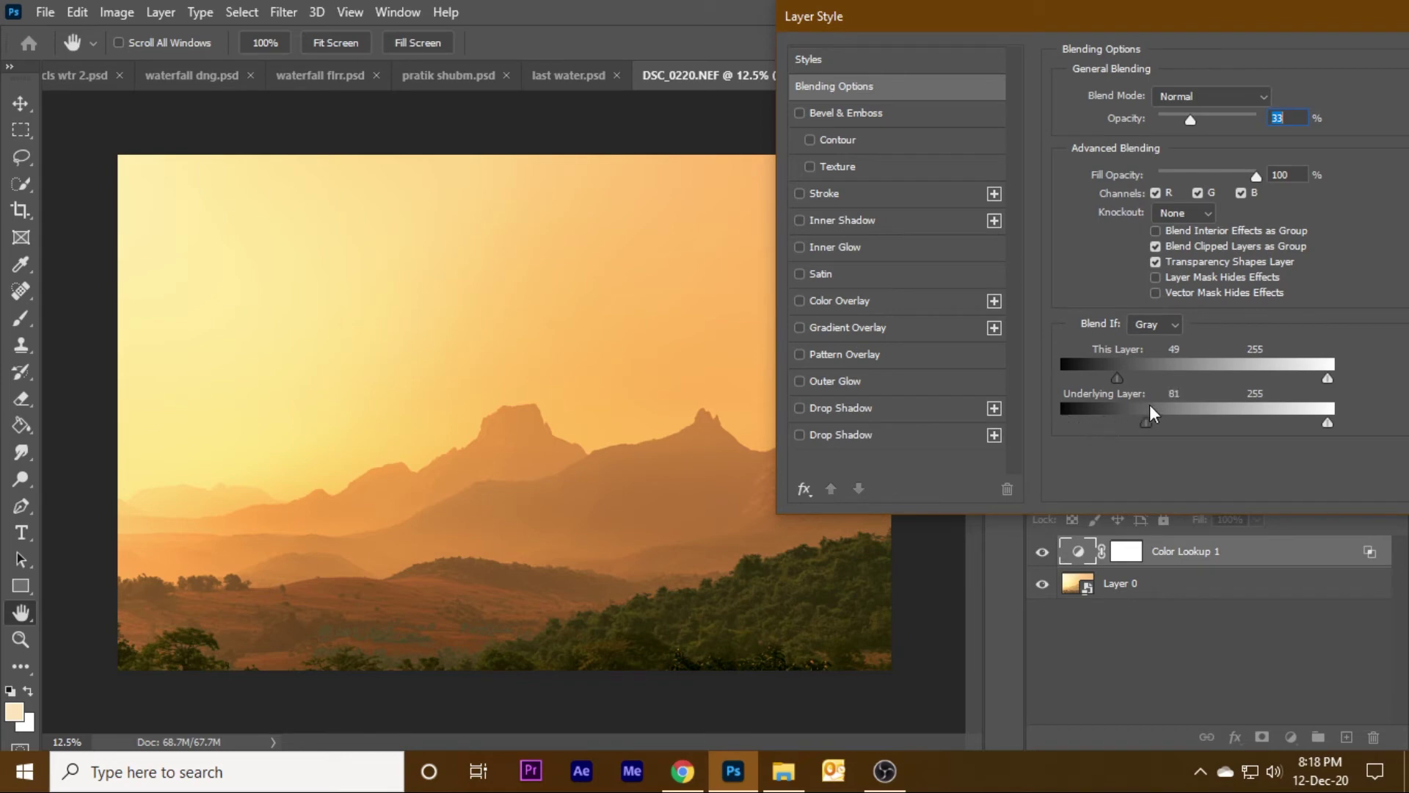
Split the Blend If sliders so the lookup fades softly from the darkest and brightest tones
mouse_move(1135, 413)
left_mouse_down()
mouse_move(1205, 412)
mouse_move(1117, 413)
mouse_move(1231, 402)
mouse_move(1119, 418)
mouse_move(1167, 423)
mouse_move(1062, 424)
left_mouse_up()
left_click_drag(1314, 422, 1263, 426)
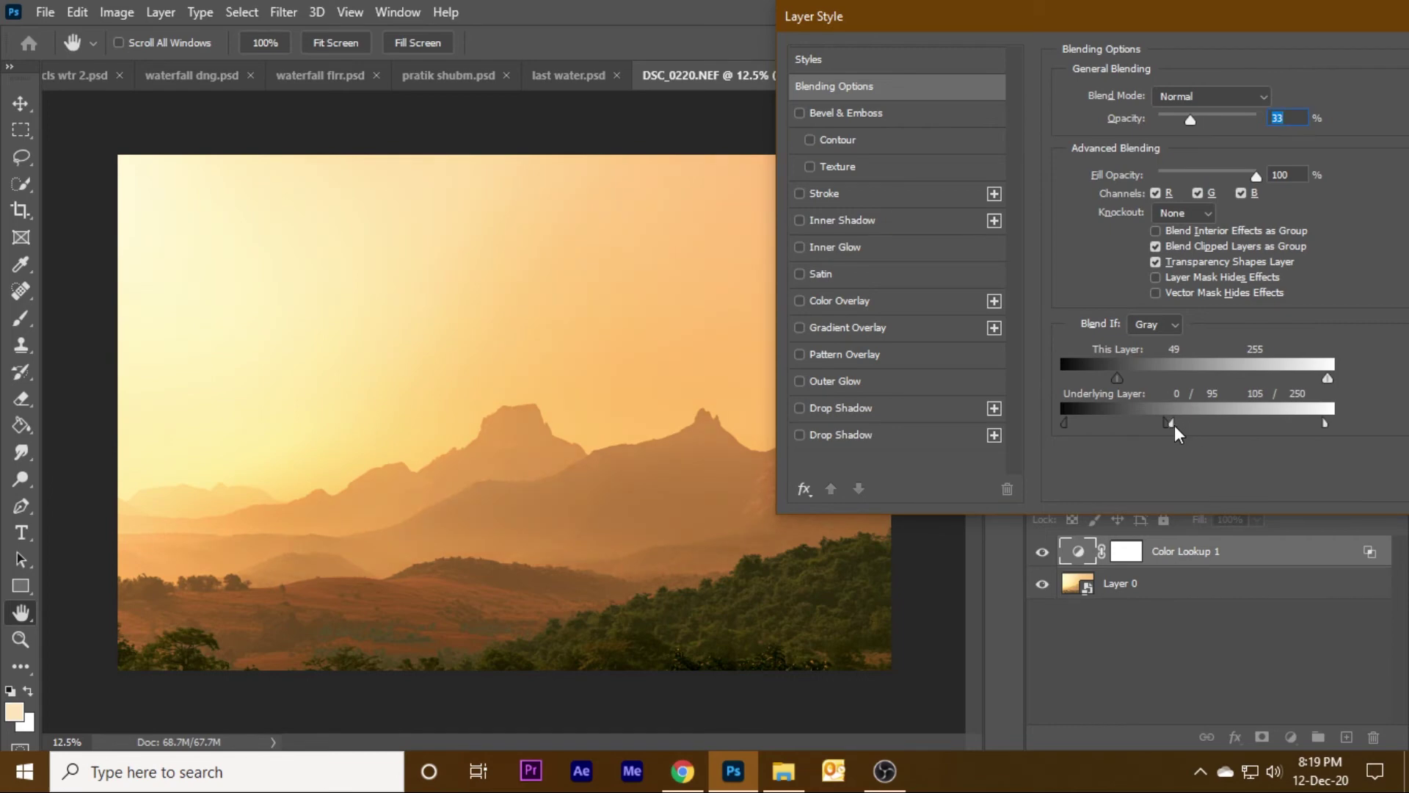
left_click_drag(1250, 425, 1216, 442)
left_click_drag(1323, 379, 1320, 380)
left_click_drag(1142, 373, 1205, 372)
mouse_move(1293, 7)
left_mouse_down()
mouse_move(1261, 41)
mouse_move(980, 138)
left_mouse_up()
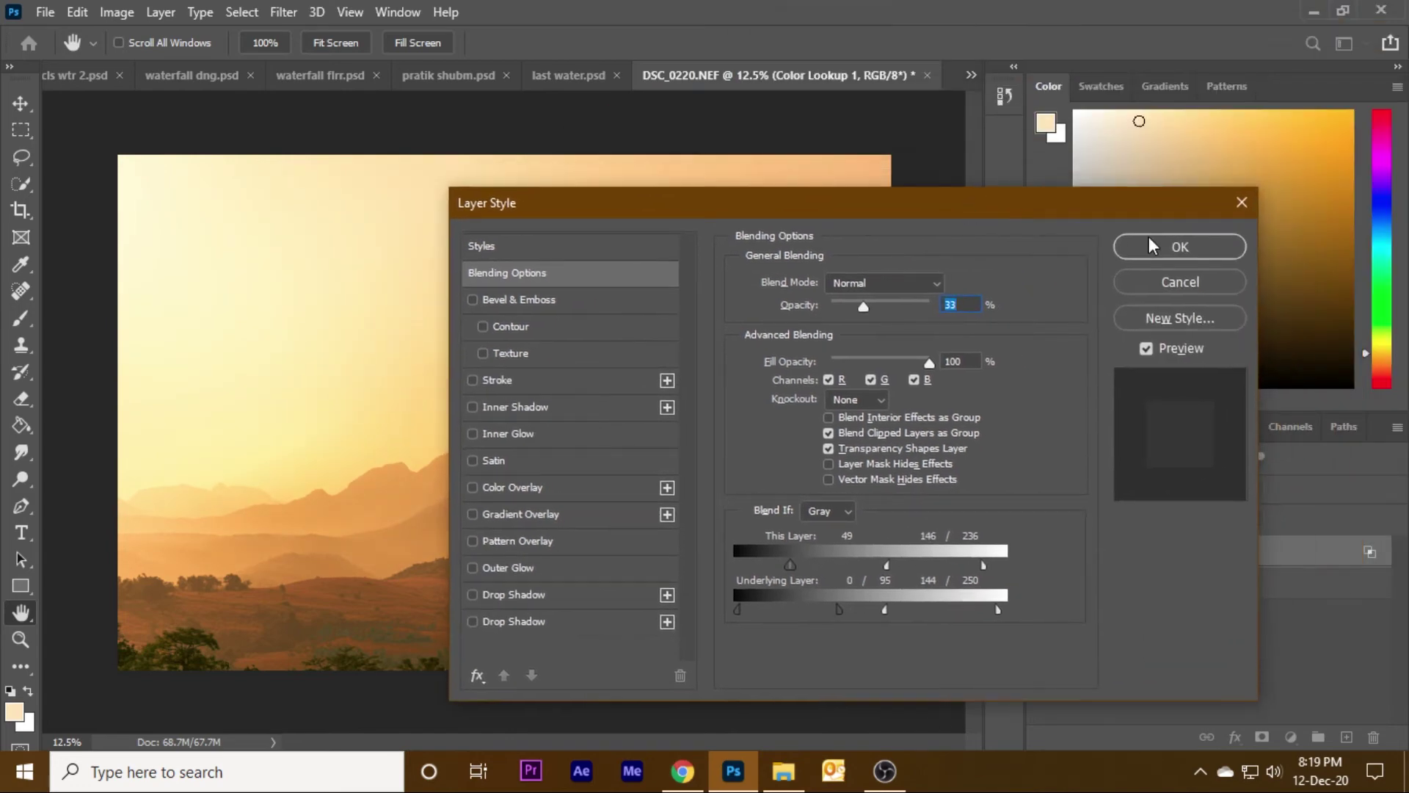
left_click(1186, 249)
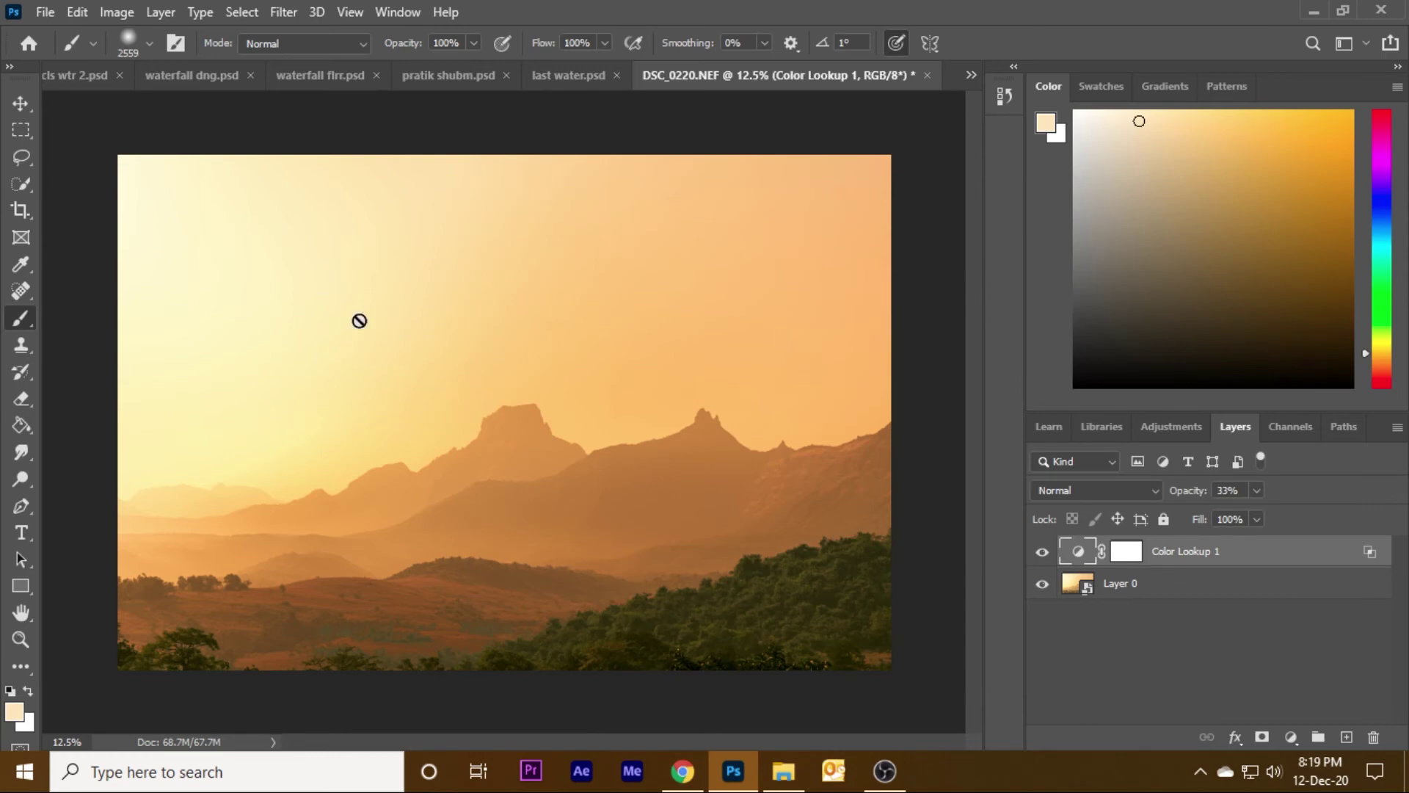
Create a new empty layer for the glow after the rasterize warning
left_click(515, 377)
key("Return")
left_click(1345, 737)
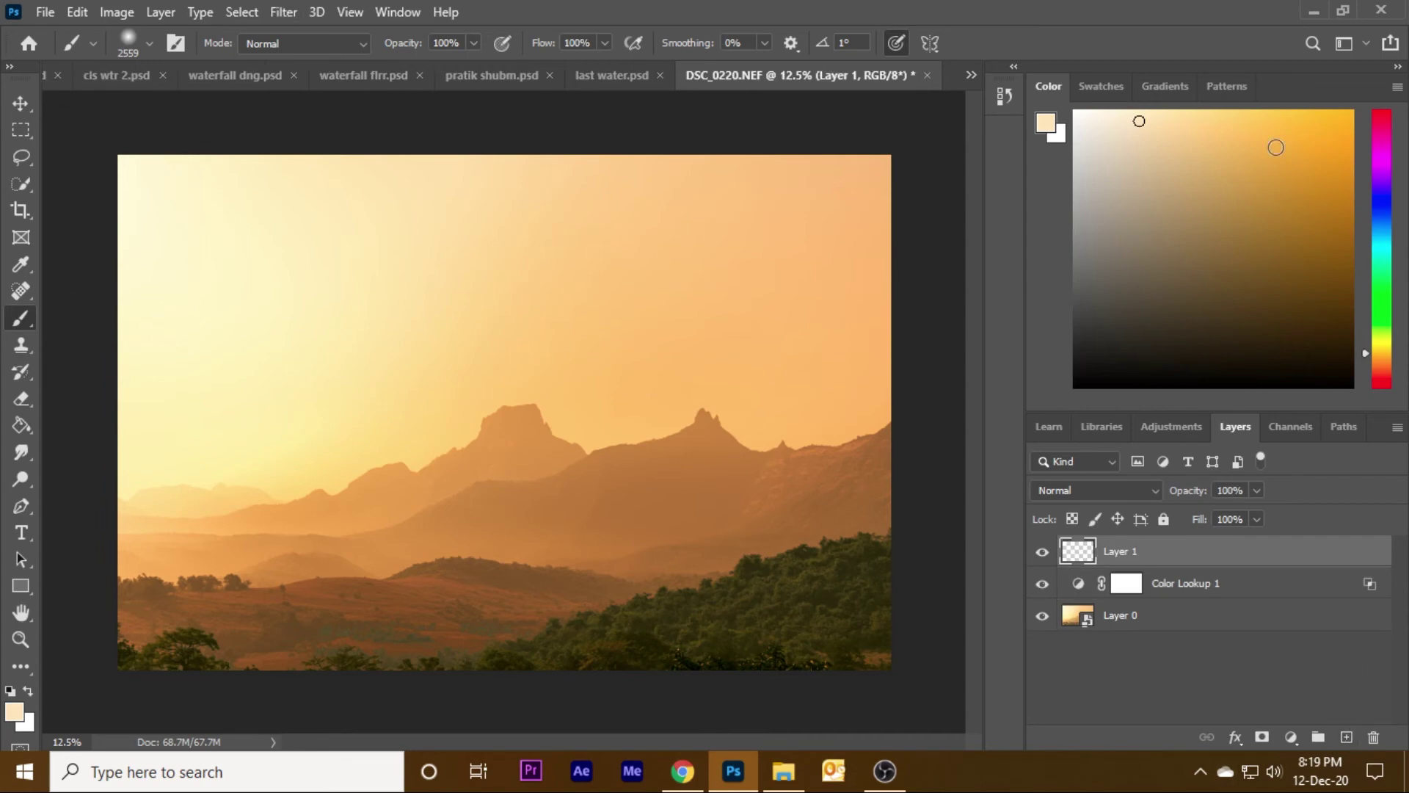
Sample a bright pale-yellow colour from the upper-left sky with the Eyedropper
left_click(20, 265)
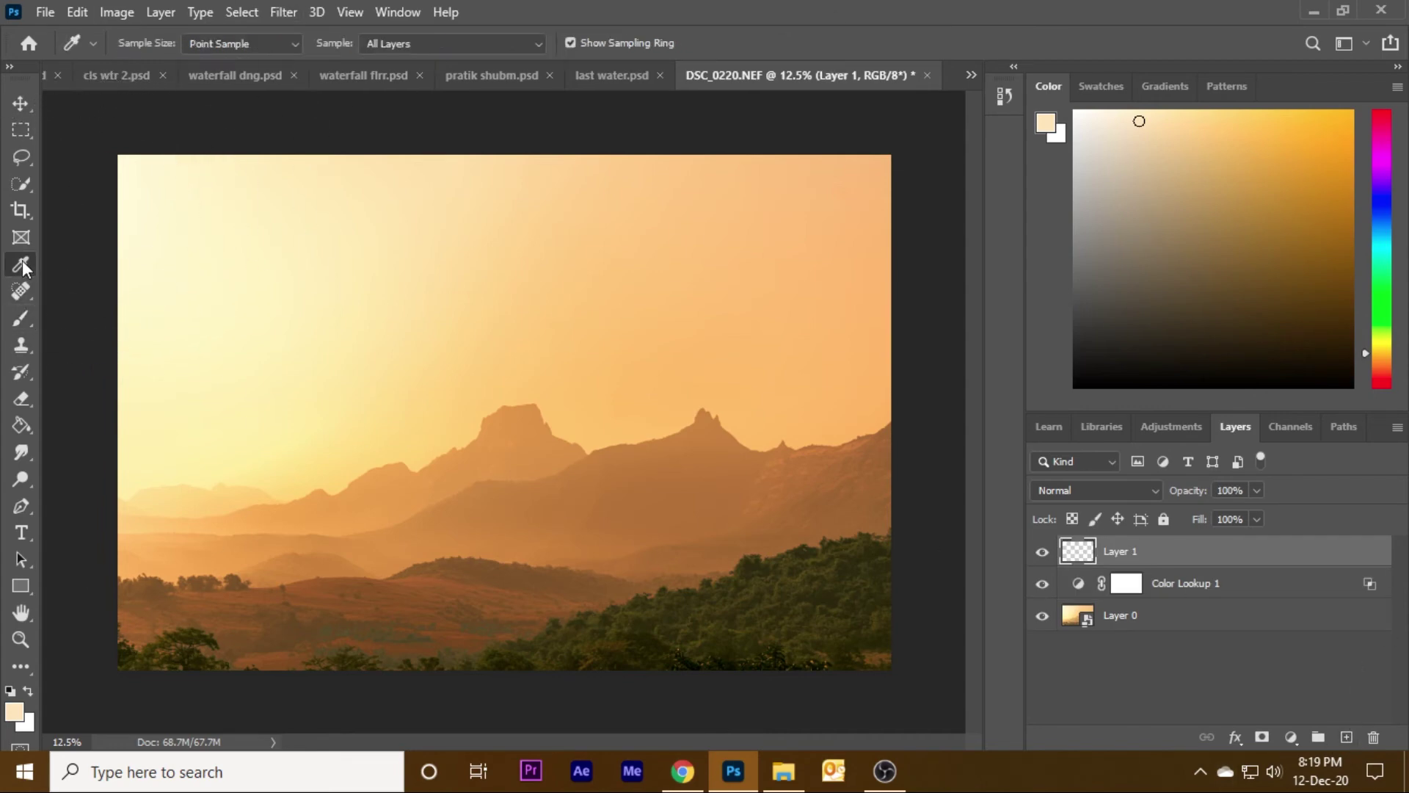
left_click(237, 293)
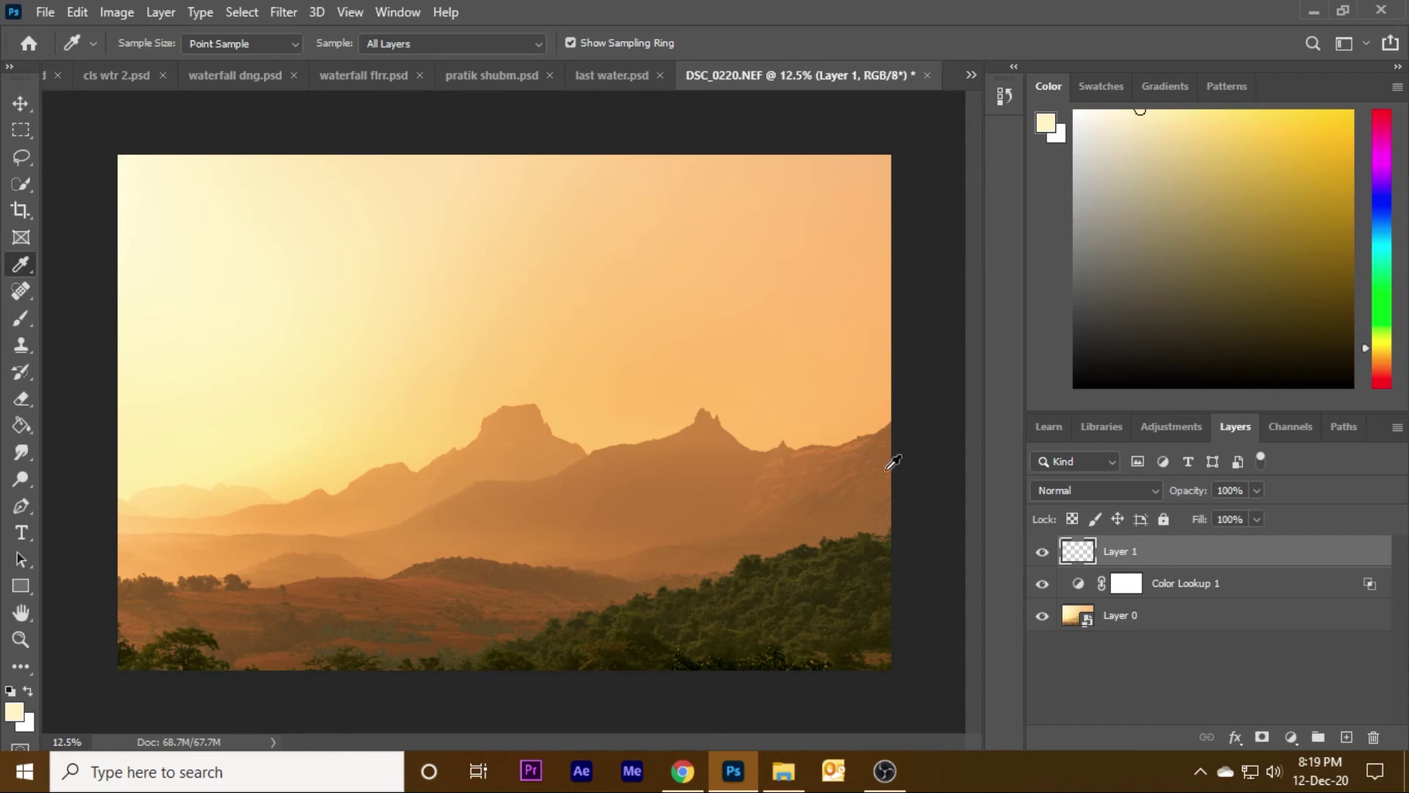
left_click(246, 294)
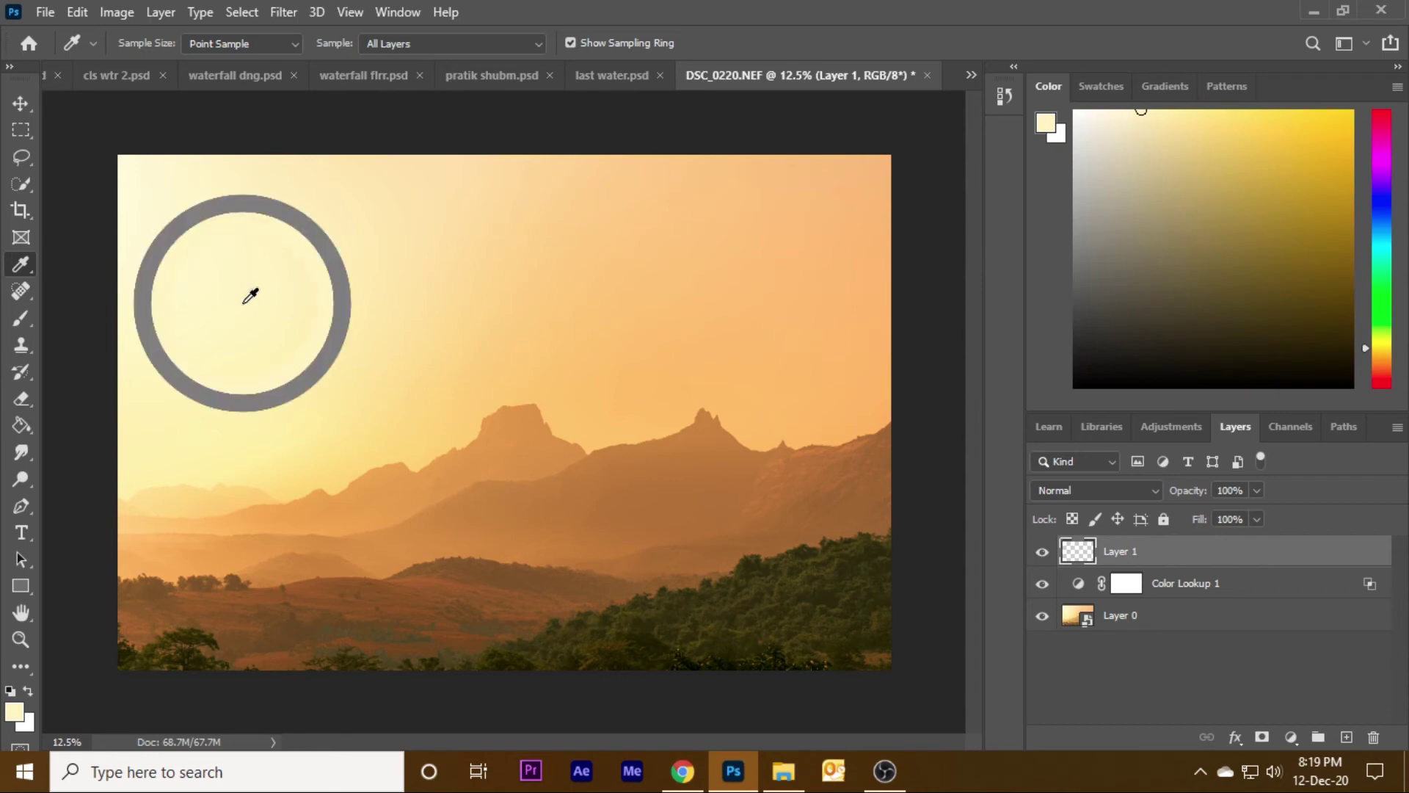
left_click_drag(236, 271, 184, 208)
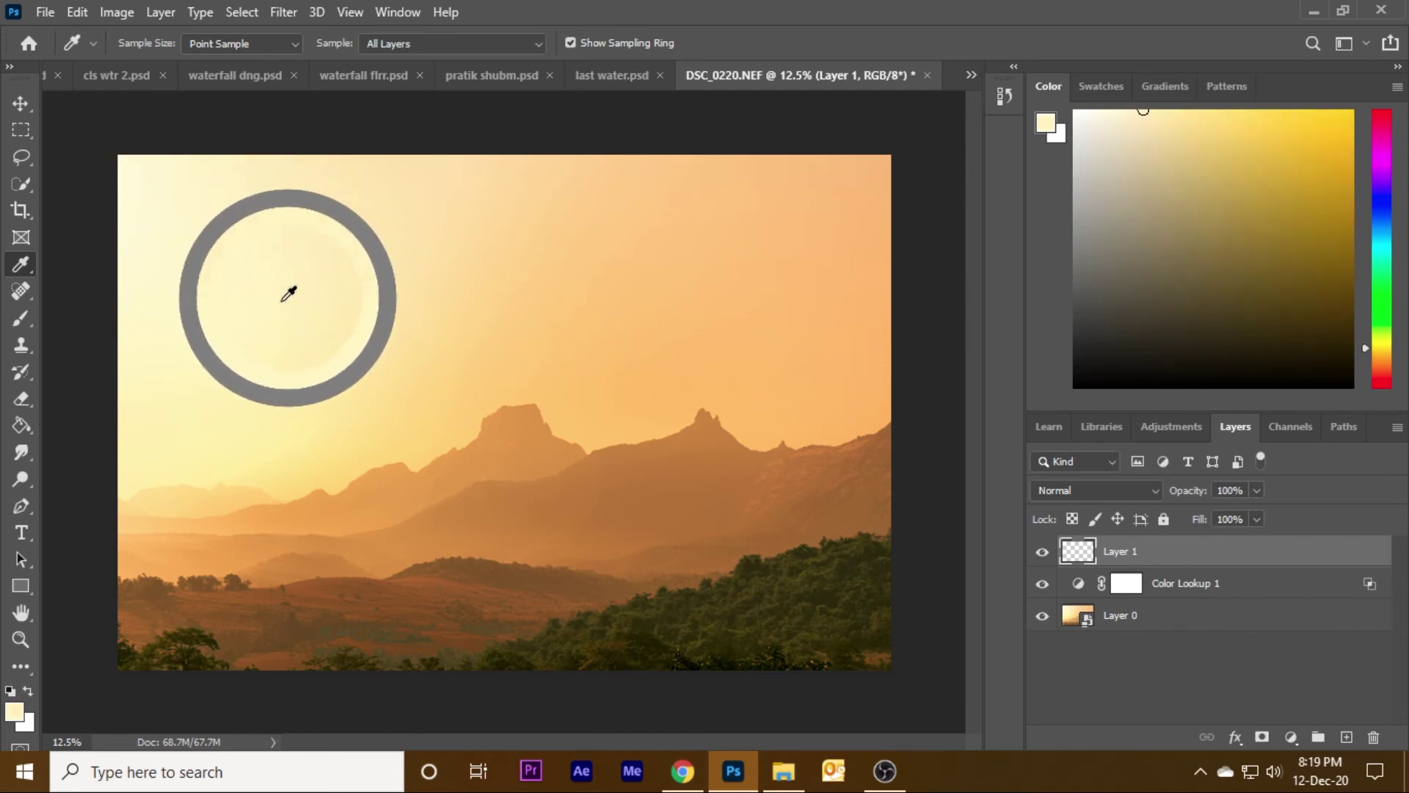
left_click_drag(185, 208, 267, 314)
Paint a soft pale-yellow glow in the upper-left sky with a huge soft brush
key("b")
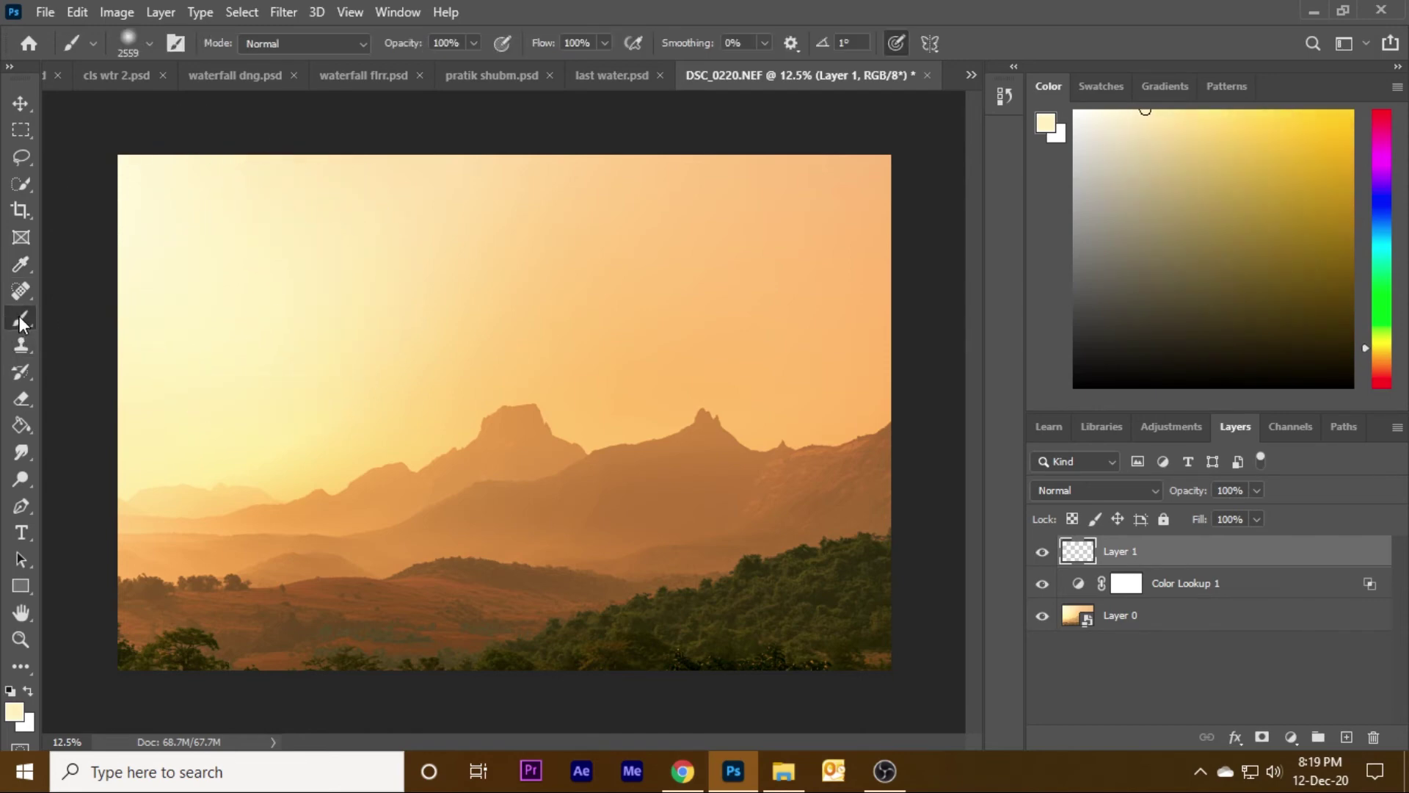
left_click_drag(345, 378, 381, 389)
left_click(339, 365)
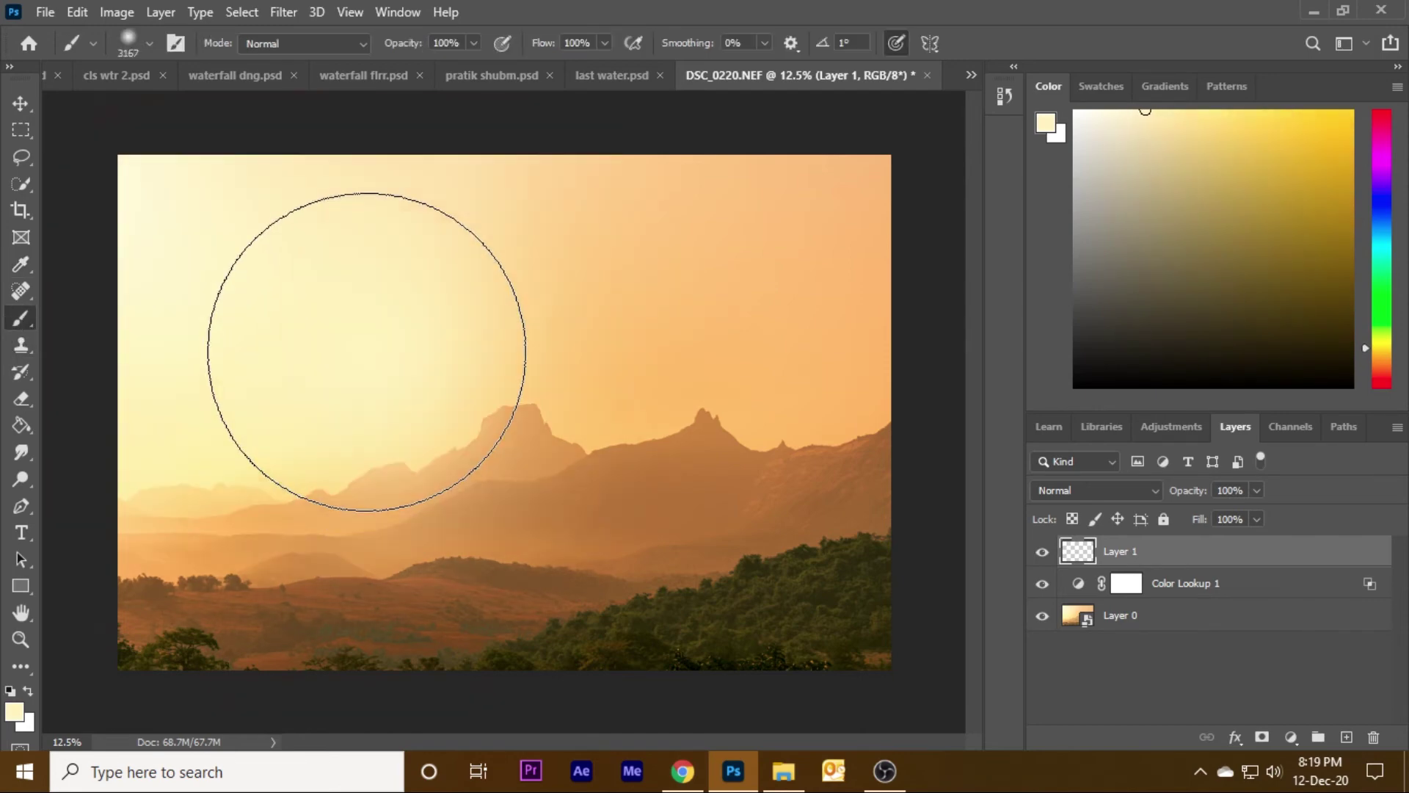
left_click(345, 371)
Rotate and stretch the glow diagonally across the sky with Free Transform
key("ctrl+t")
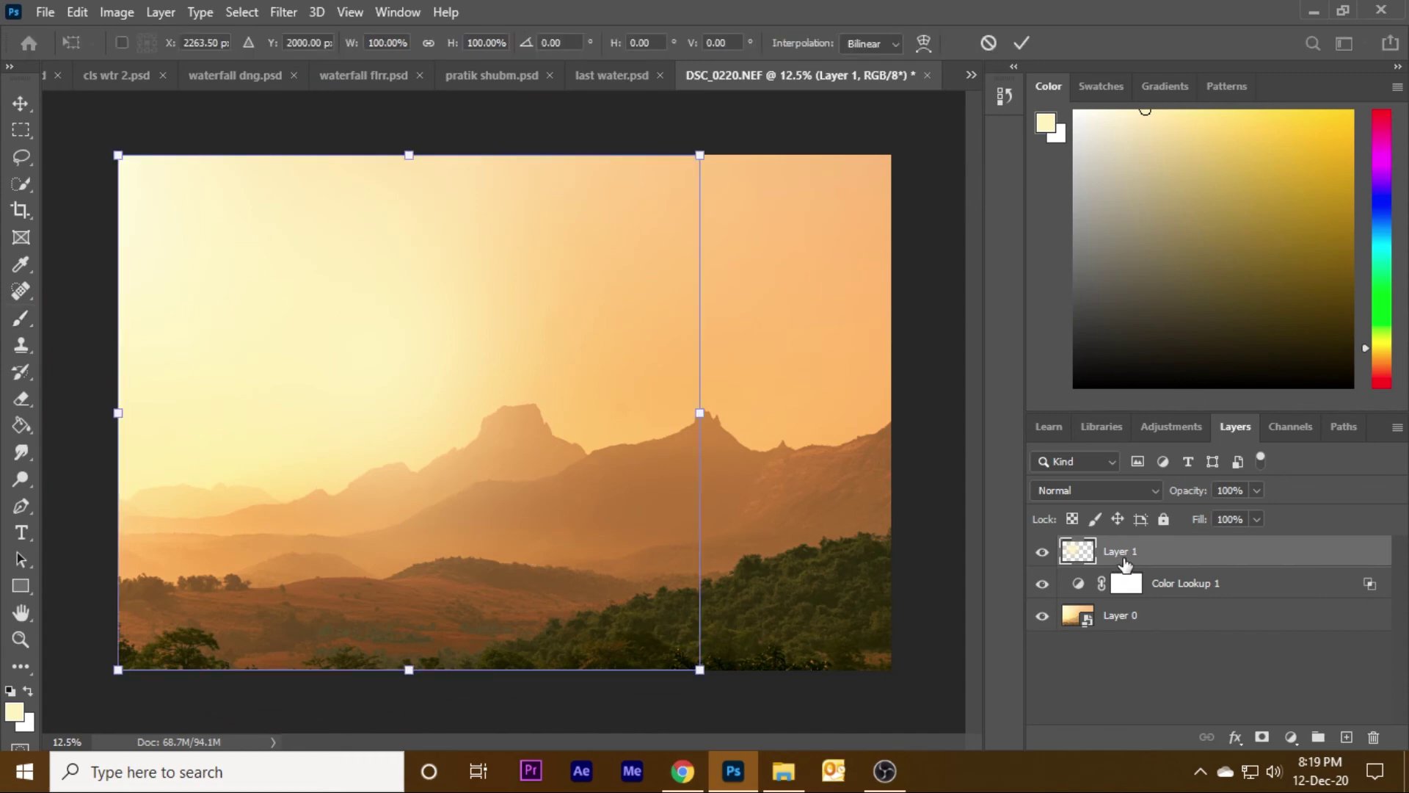
left_click_drag(756, 369, 850, 766)
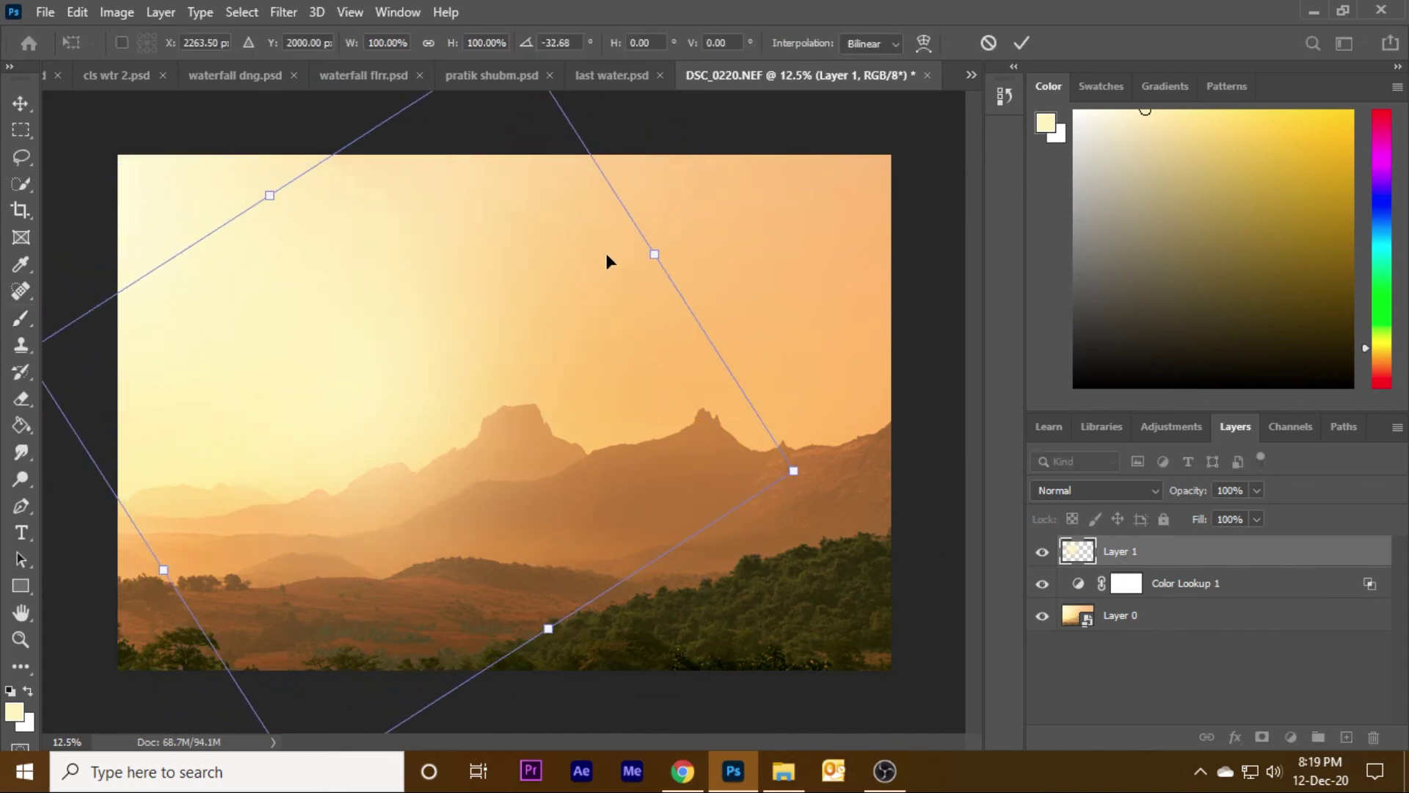
left_click_drag(705, 195, 399, 399)
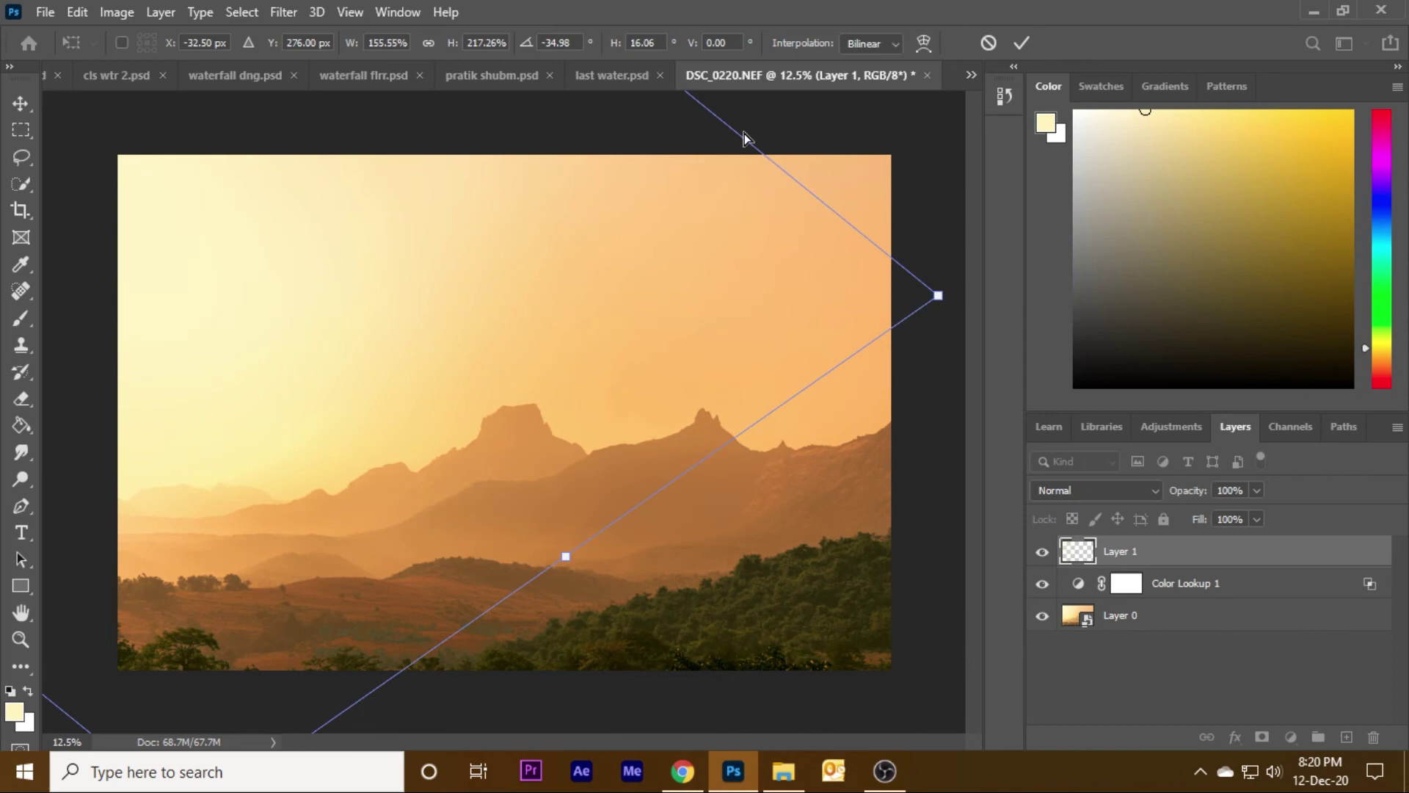
key("Return")
Toggle the glow layer off and on to compare, leaving it visible
left_click(1042, 551)
left_click(1042, 551)
left_click(1043, 551)
left_click(1044, 551)
left_click(1042, 551)
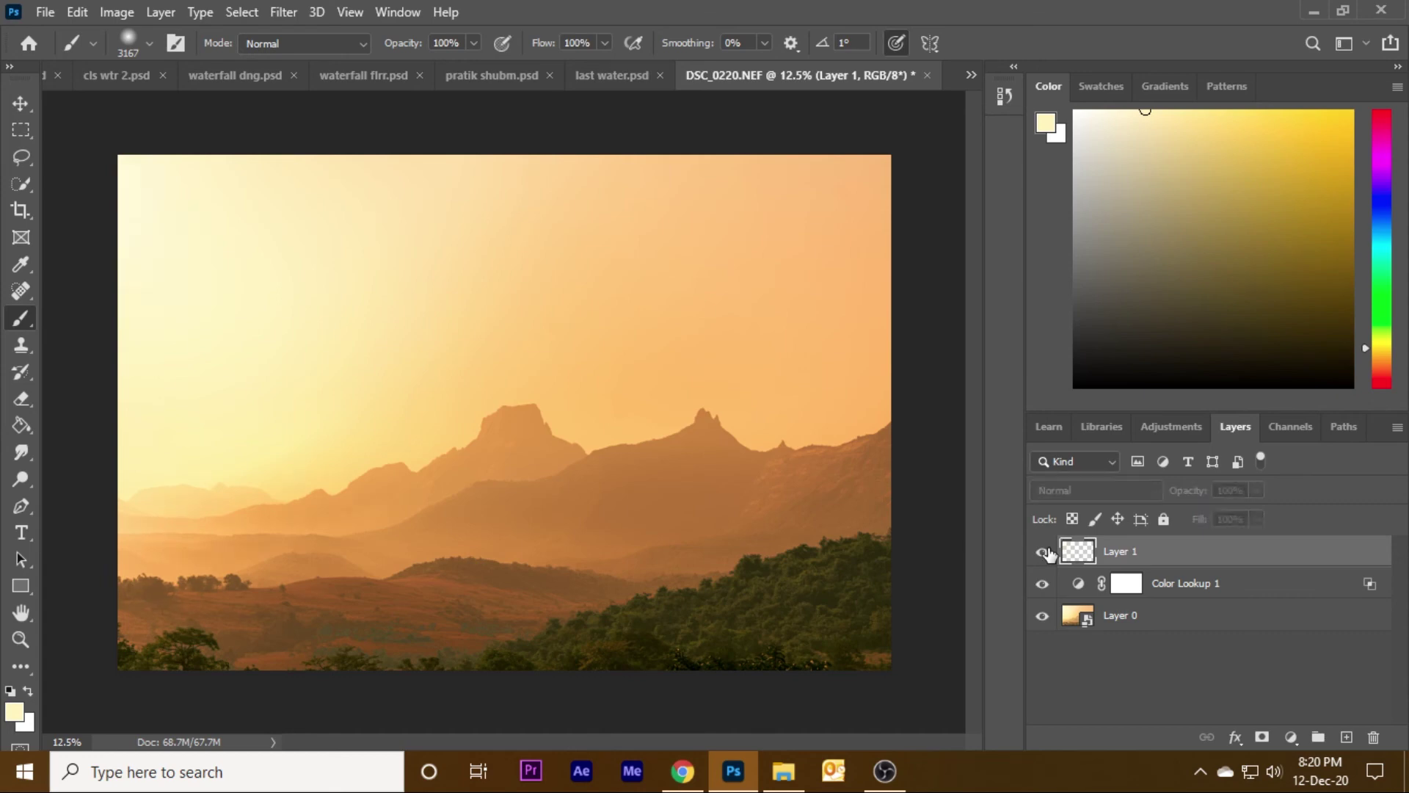
Add a Selective Color layer with Cyan in the Yellows slightly negative, then compare it on and off
left_click(1291, 736)
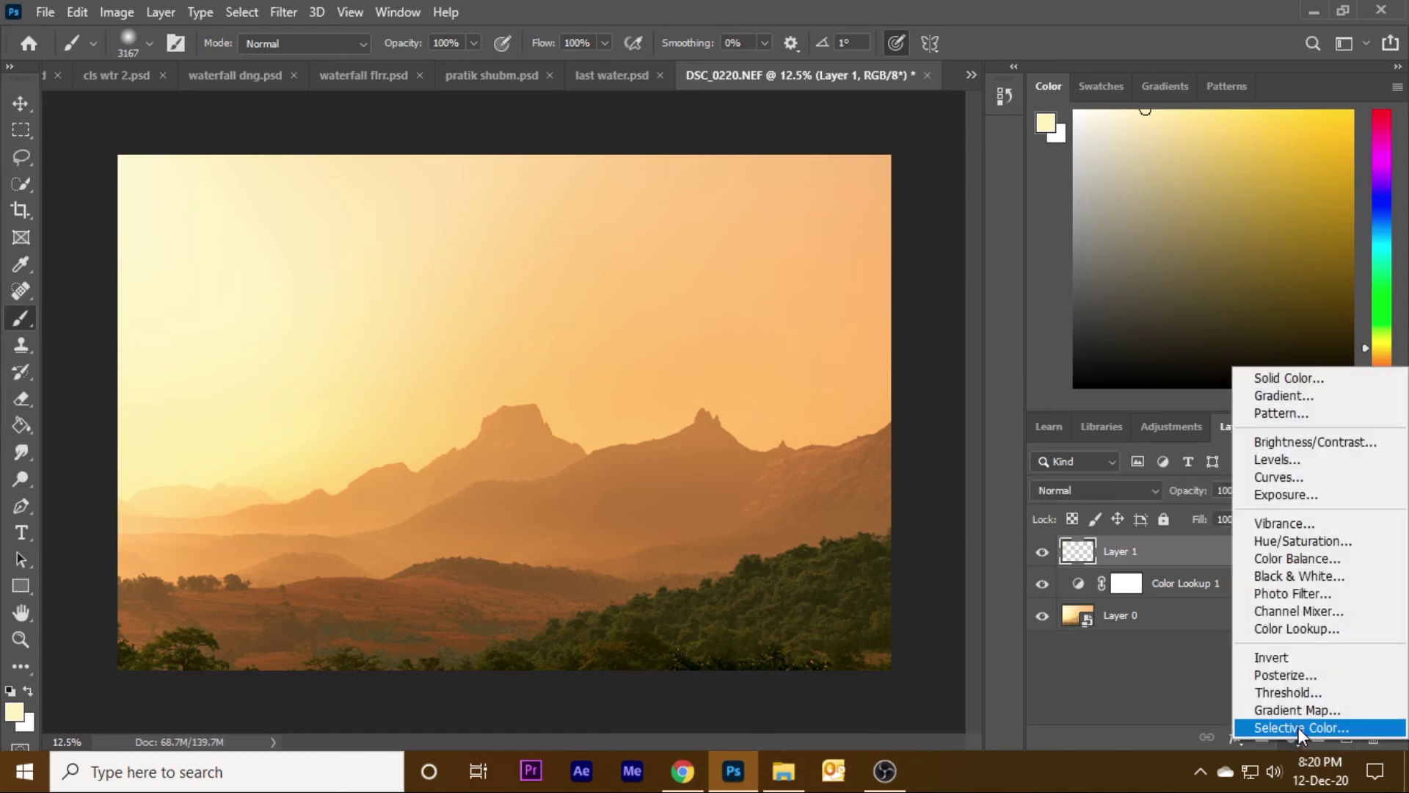
left_click(1298, 725)
left_click_drag(1016, 263, 1015, 258)
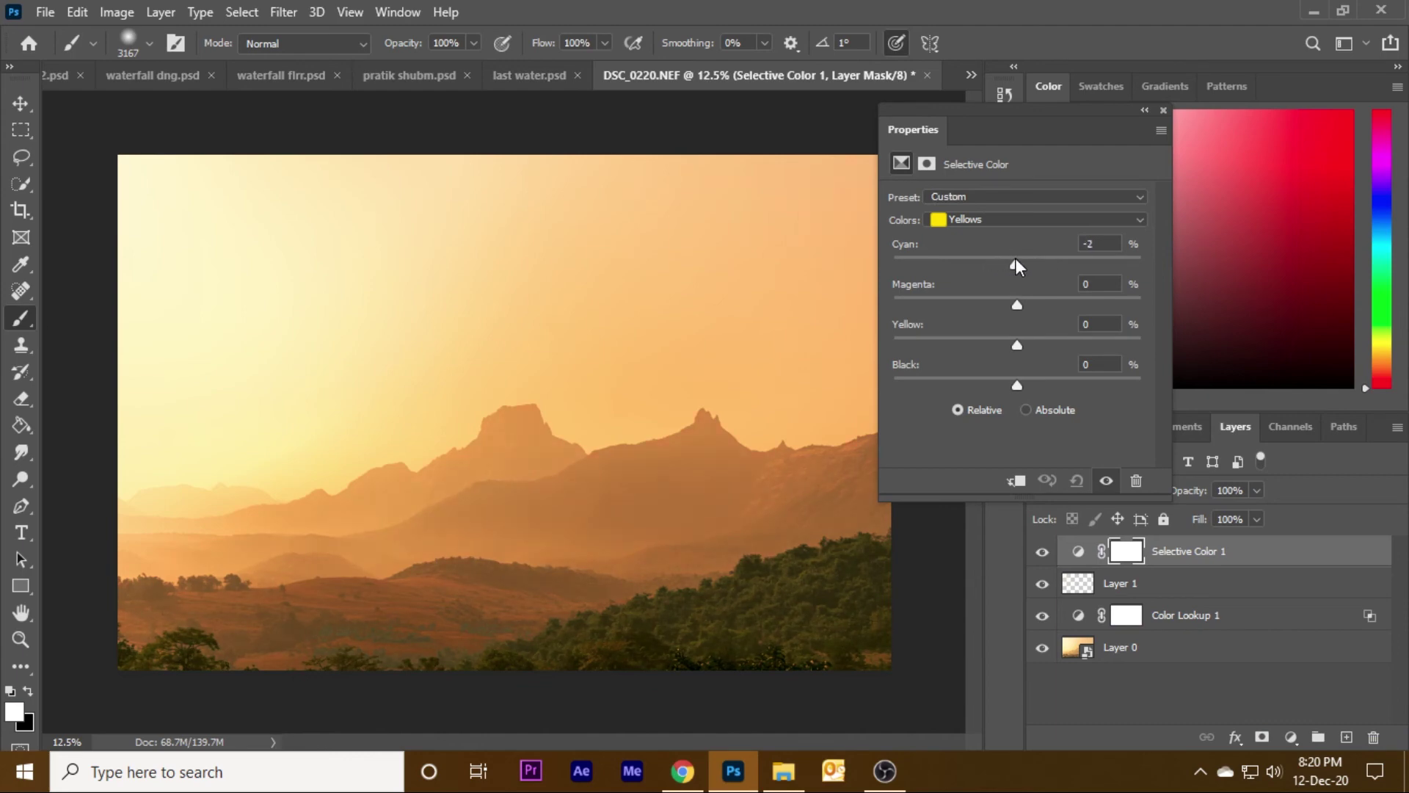
mouse_move(1007, 258)
left_mouse_down()
mouse_move(1046, 298)
mouse_move(1020, 306)
mouse_move(1024, 345)
mouse_move(1002, 348)
mouse_move(1024, 347)
left_mouse_up()
left_click(1163, 110)
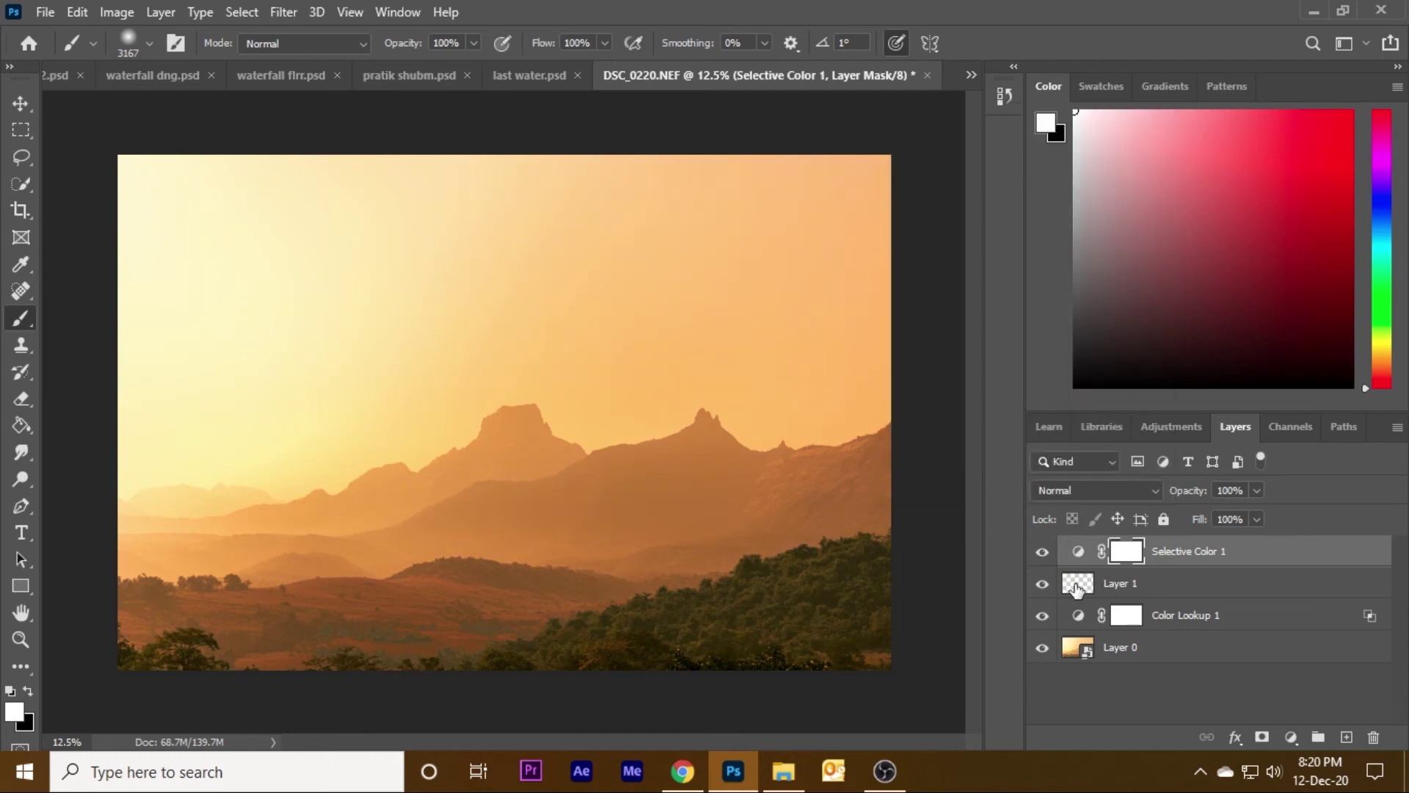
left_click(1042, 552)
left_click(1042, 552)
Add a Brightness/Contrast adjustment layer with Contrast set to 9
left_click(1291, 737)
left_click(1289, 443)
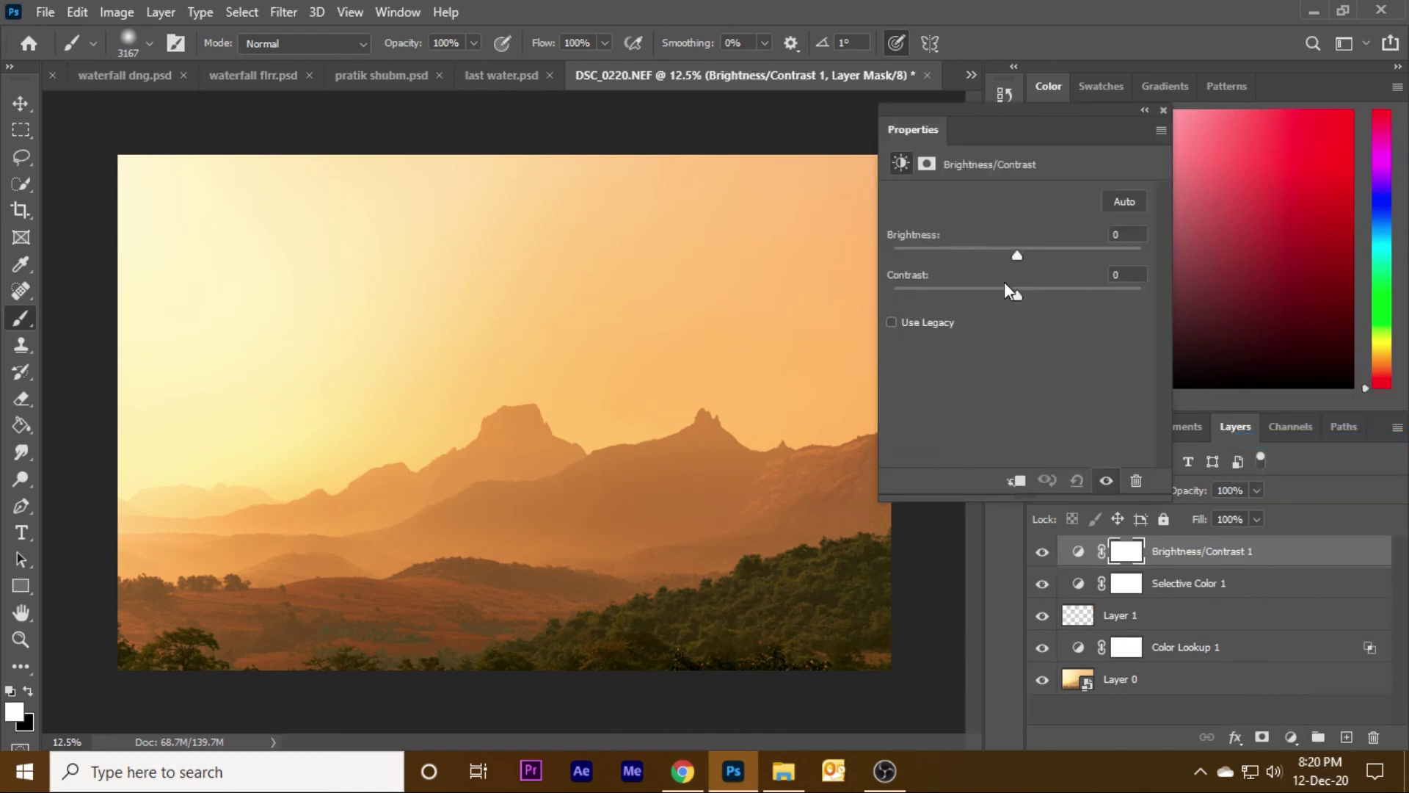
mouse_move(1015, 294)
left_mouse_down()
mouse_move(1052, 293)
mouse_move(1025, 295)
mouse_move(1026, 255)
mouse_move(1014, 258)
left_mouse_up()
left_click_drag(1036, 292, 1029, 293)
left_click(1162, 110)
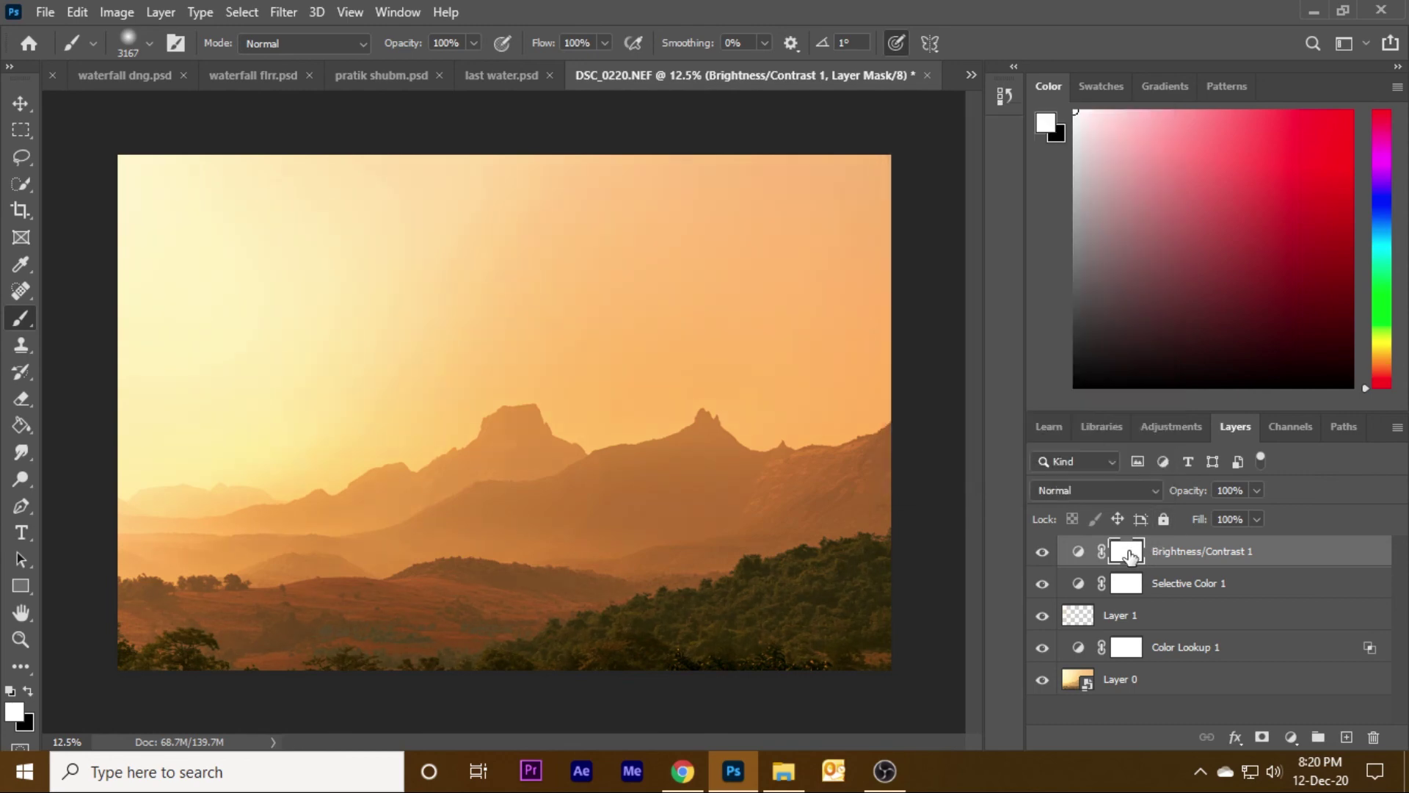
Invert the mask to black and paint the contrast back over the lower-right trees with a ~1135 px brush
key("ctrl+i")
left_click_drag(469, 469, 331, 488)
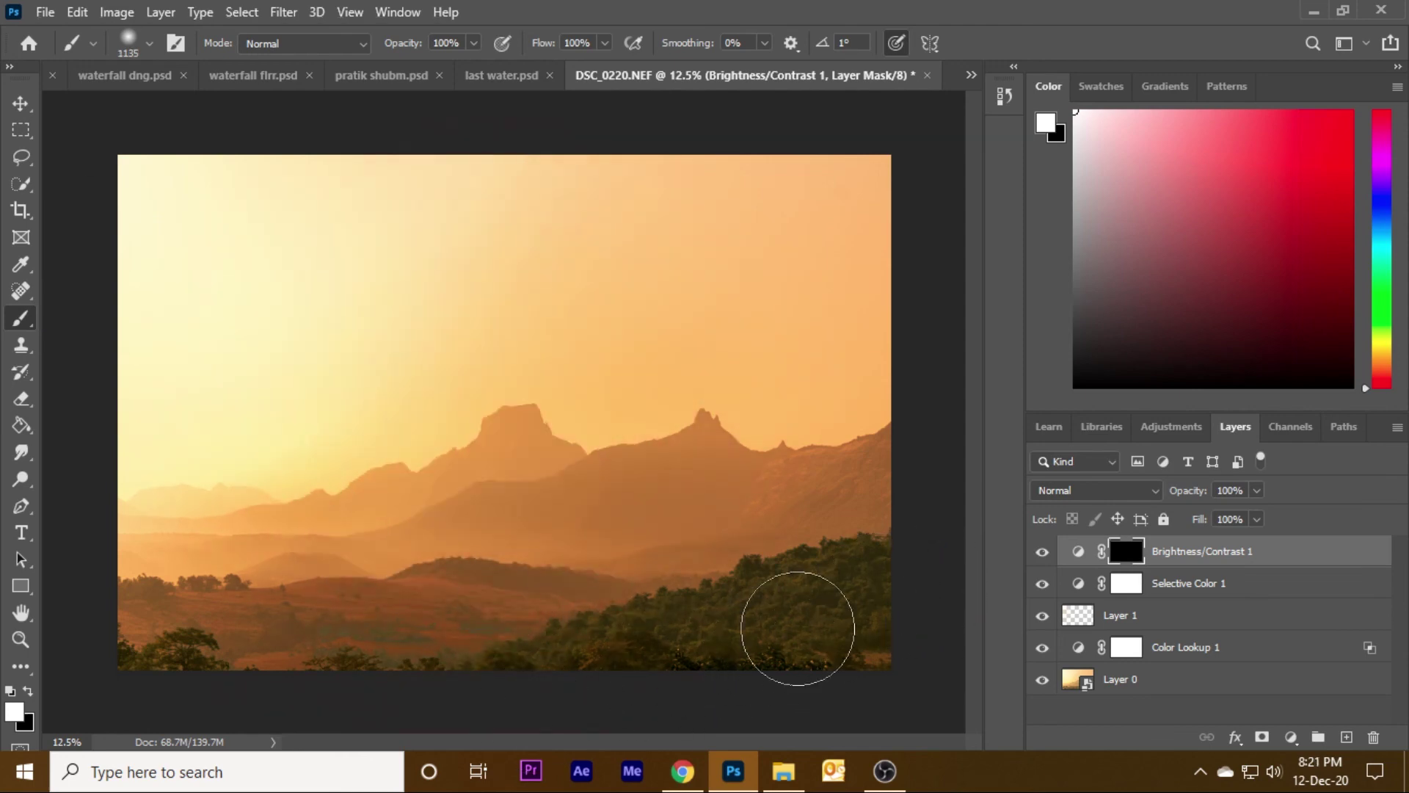
left_click_drag(682, 659, 923, 650)
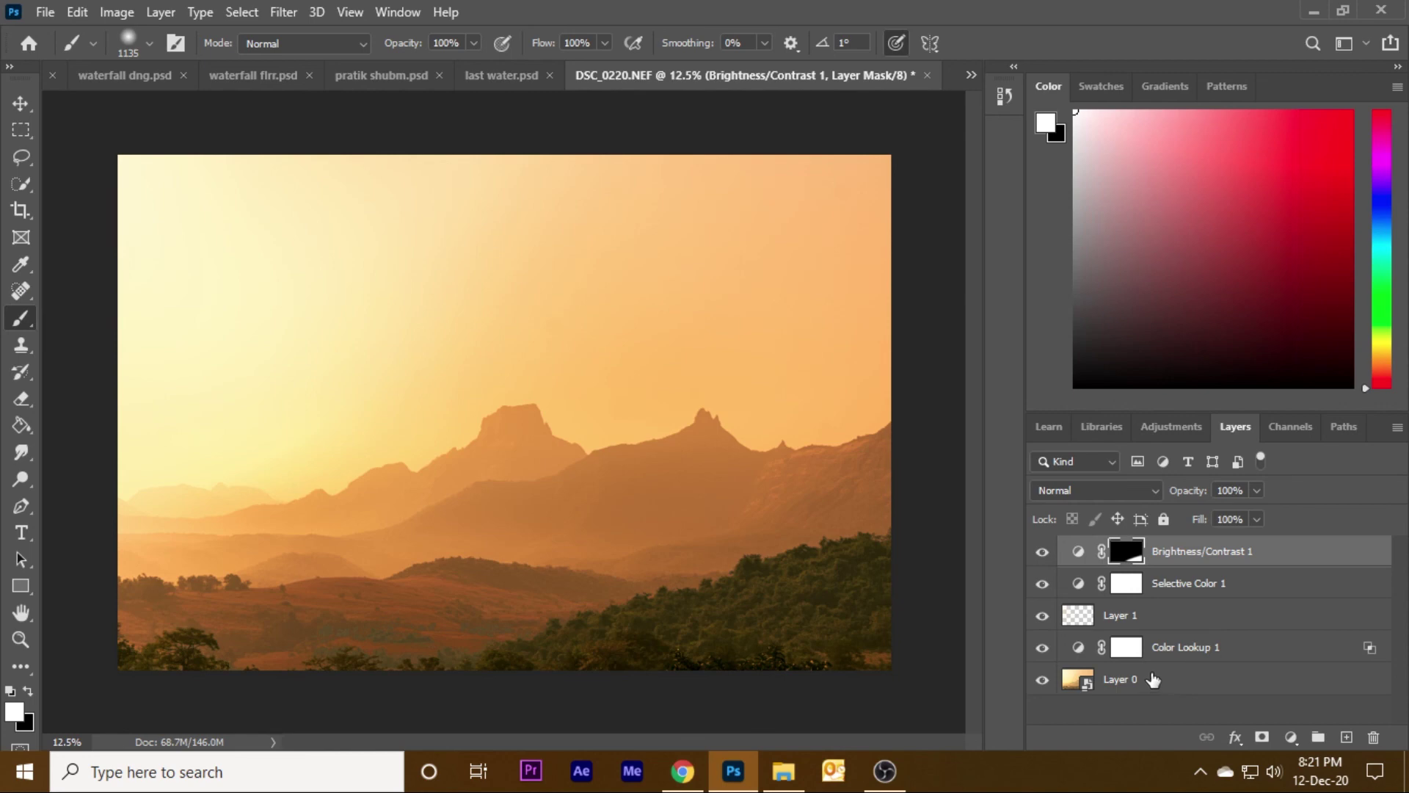
Stamp all visible layers into a new Layer 2 and set up a 549 px Clone Stamp brush
key("ctrl+shift+alt+e")
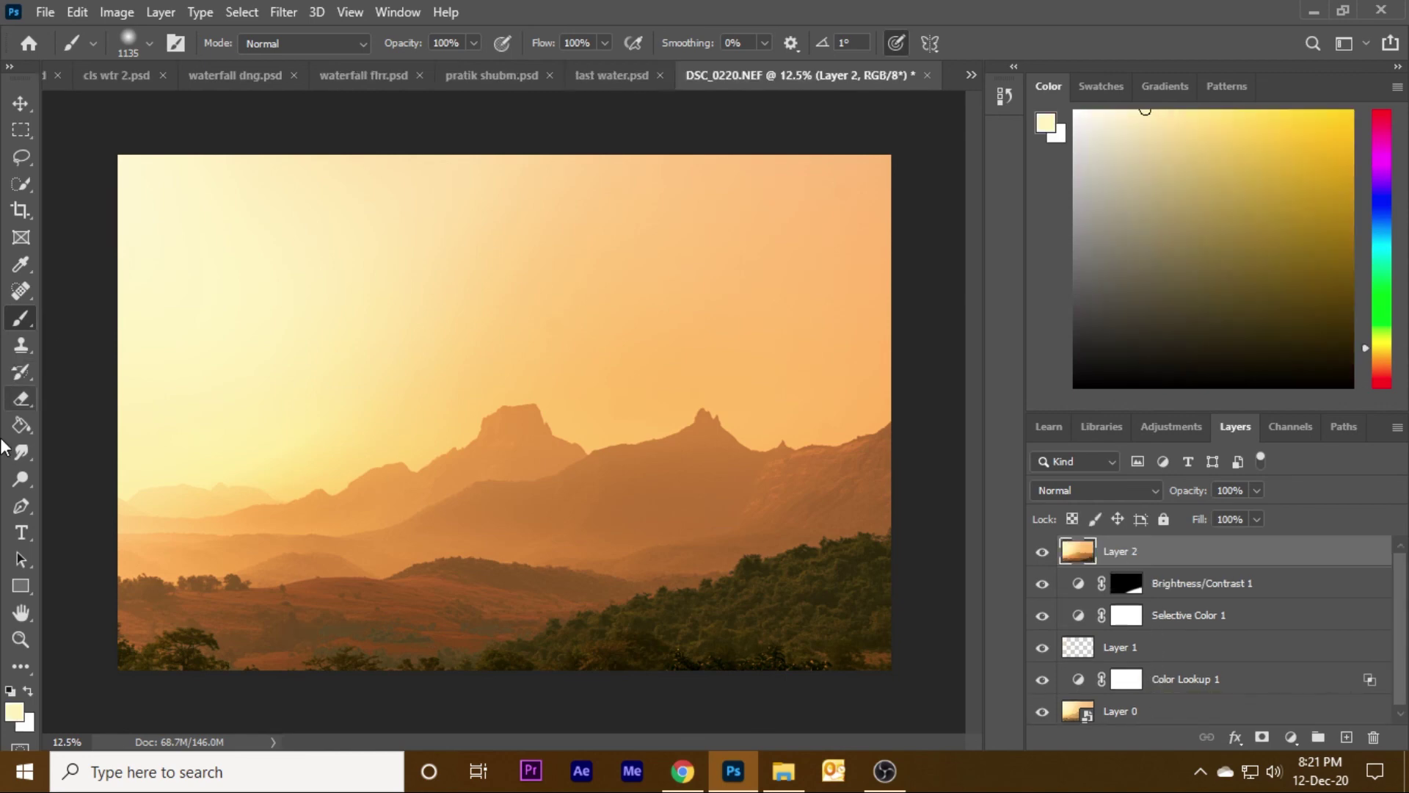
left_click(14, 349)
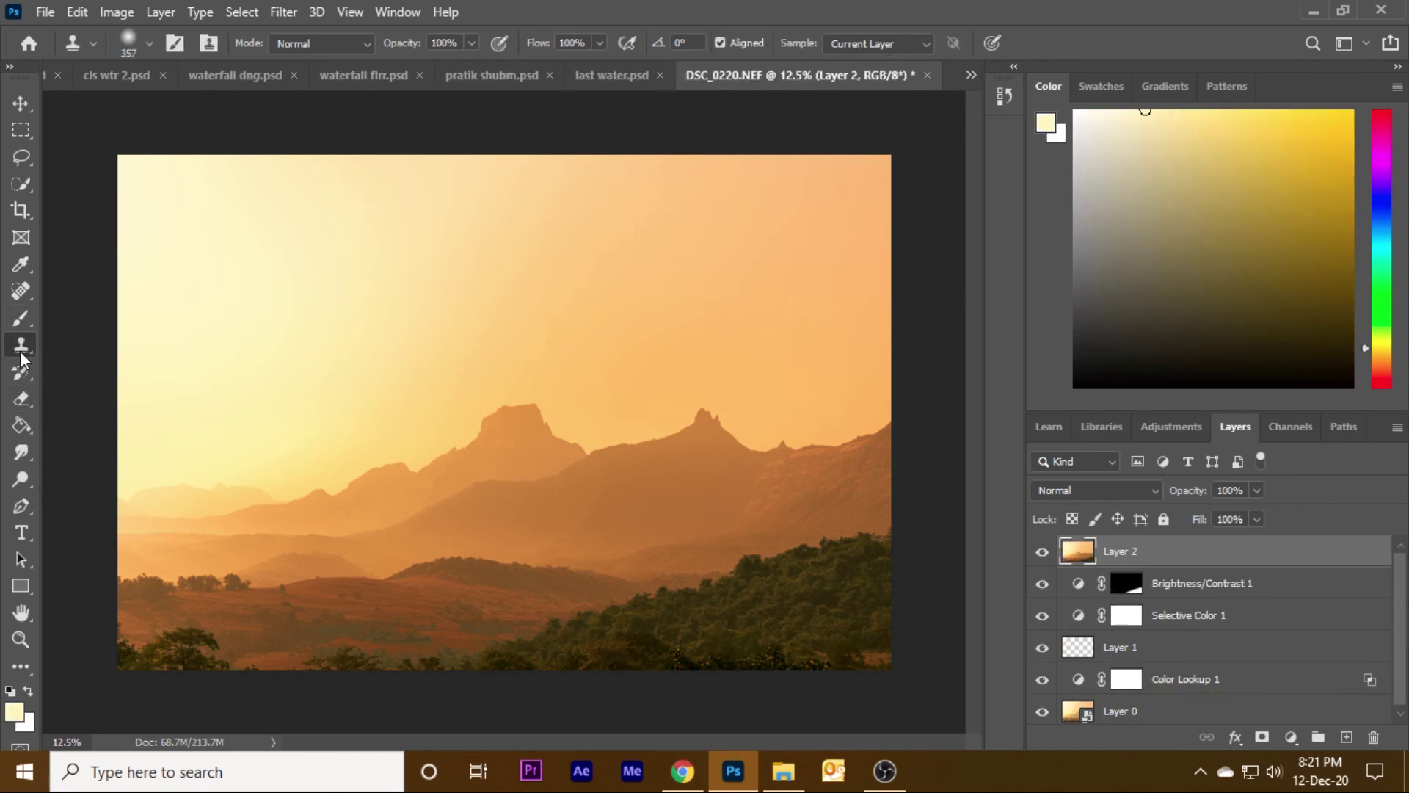
left_click_drag(586, 502, 583, 491)
Clone over the lower-right foreground trees and along the bottom tree line
left_click_drag(841, 635, 862, 670)
left_click_drag(870, 582, 886, 561)
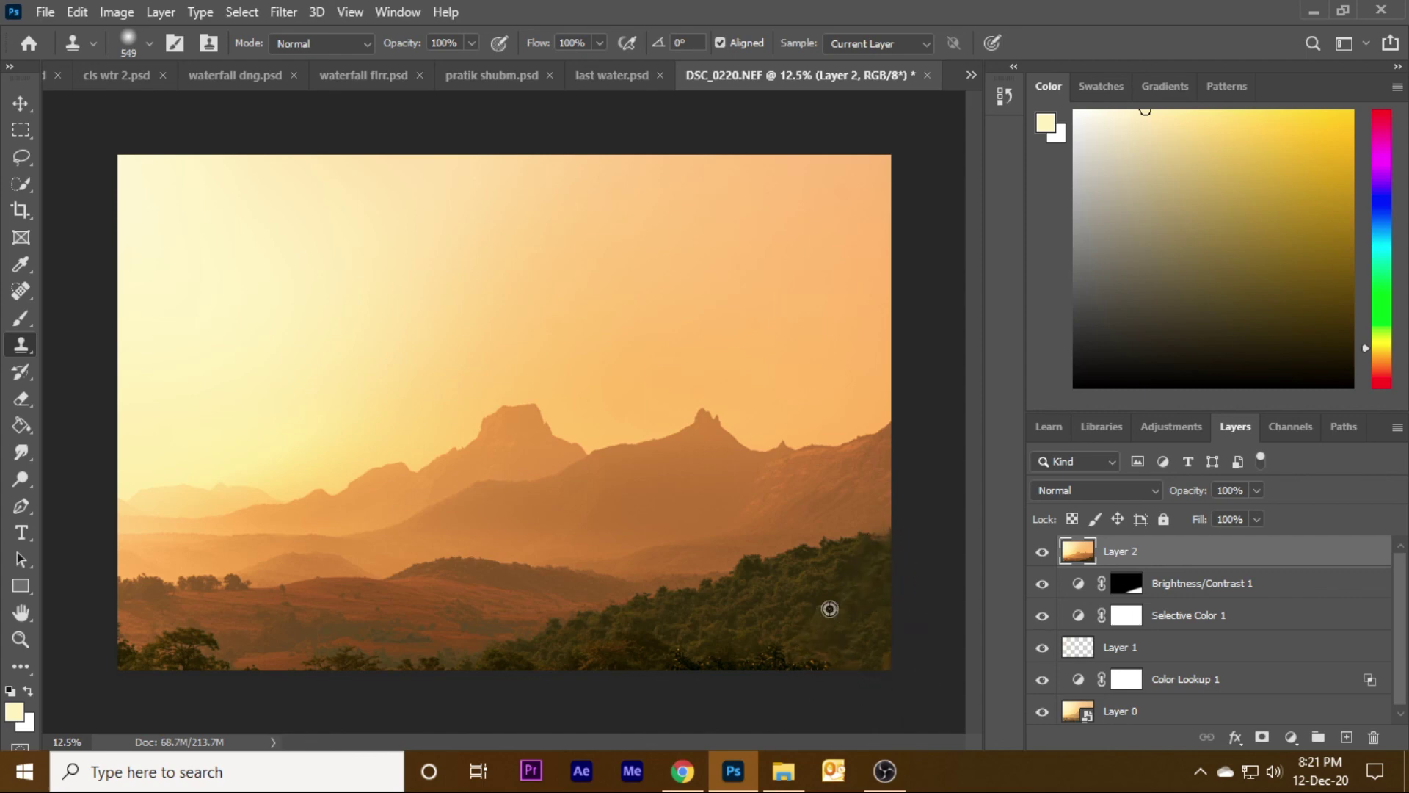
mouse_move(829, 655)
left_mouse_down()
mouse_move(588, 667)
mouse_move(736, 668)
left_mouse_up()
left_click_drag(639, 674, 493, 677)
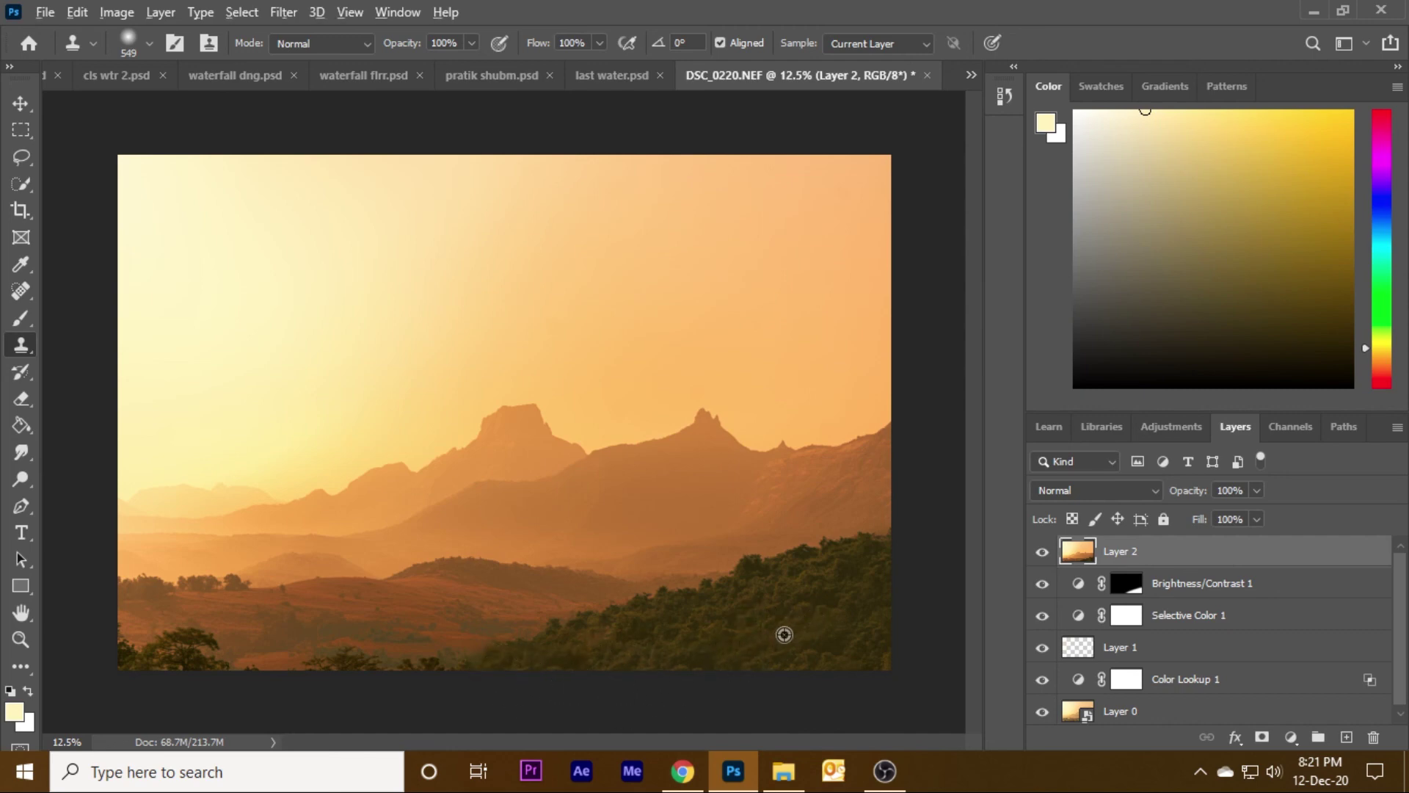